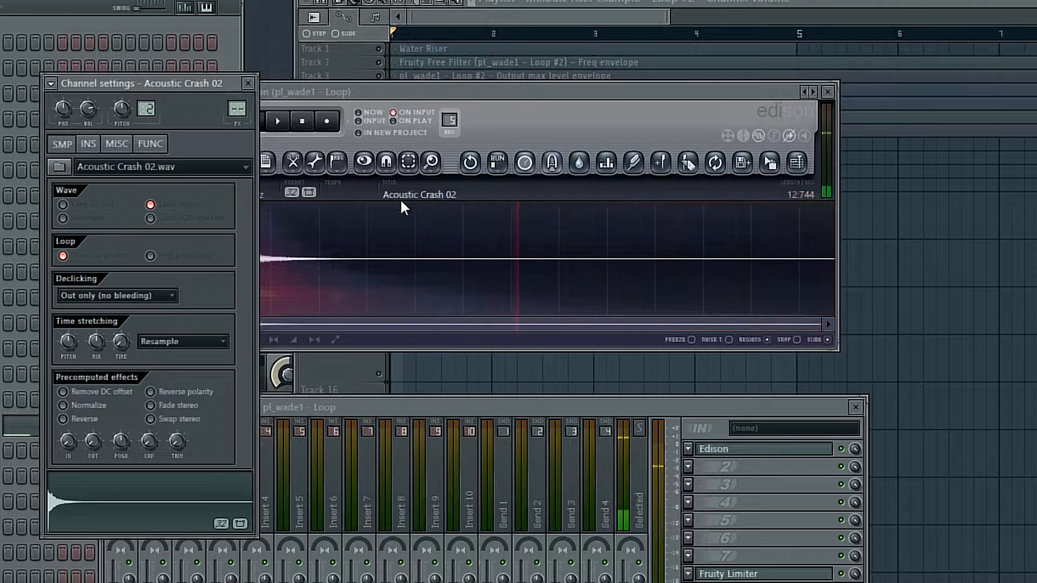
# - Move the Edison window clear of the channel settings and open the loop tool on the Acoustic Crash 02 sample
pyautogui.moveTo(502, 96); pyautogui.dragTo(437, 121)
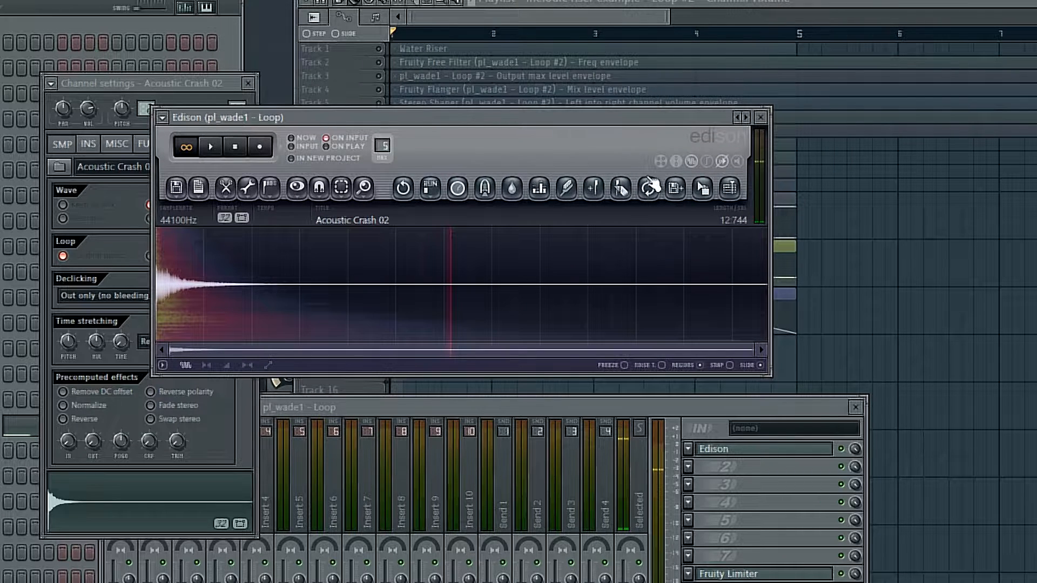
pyautogui.click(650, 188)
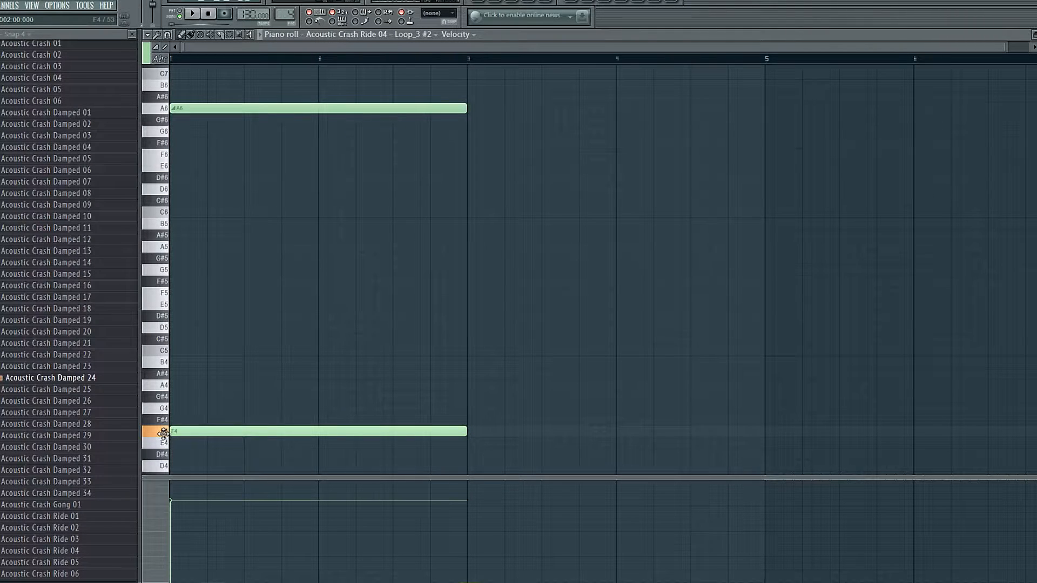
# - Examine the Crash Riser pattern's F4 and A6 notes in the piano roll and play them
pyautogui.scroll(1, 174, 161)
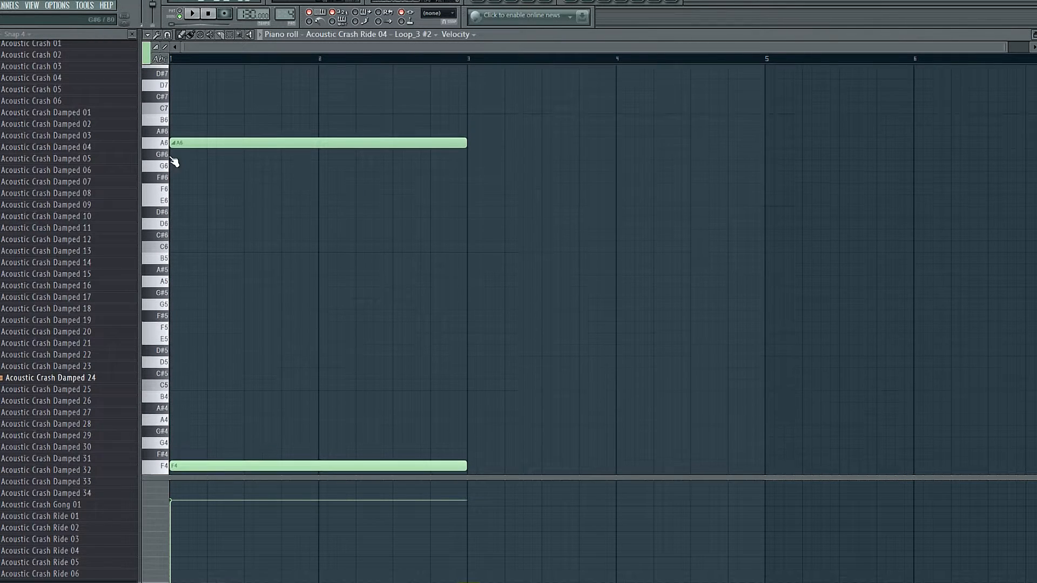
pyautogui.scroll(-1, 166, 146)
pyautogui.press('space')
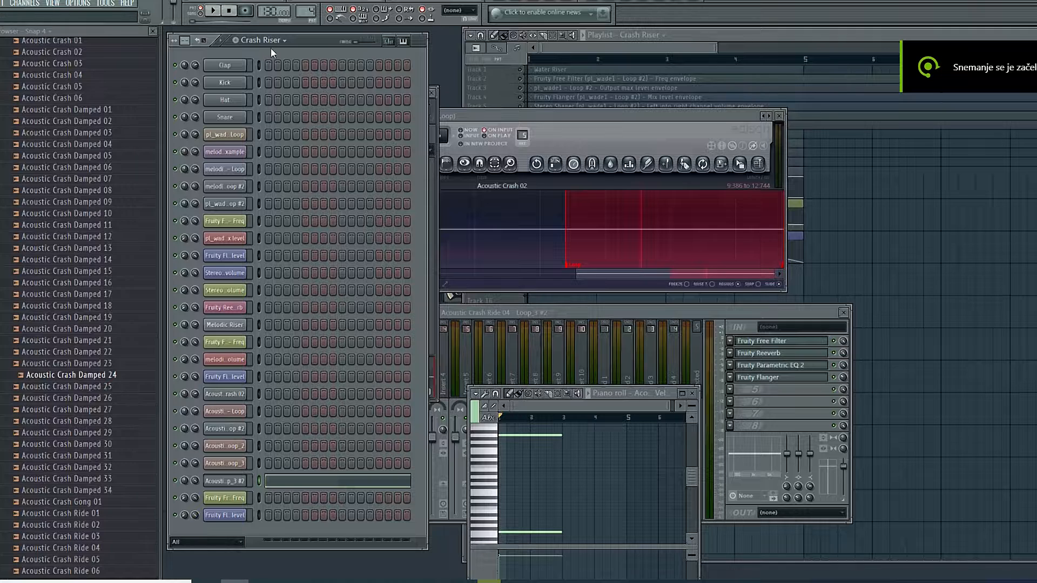
# - Switch to the Crash Faller pattern, open its Acoustic Crash Ride 04 notes in a maximized piano roll and play them
pyautogui.click(270, 41)
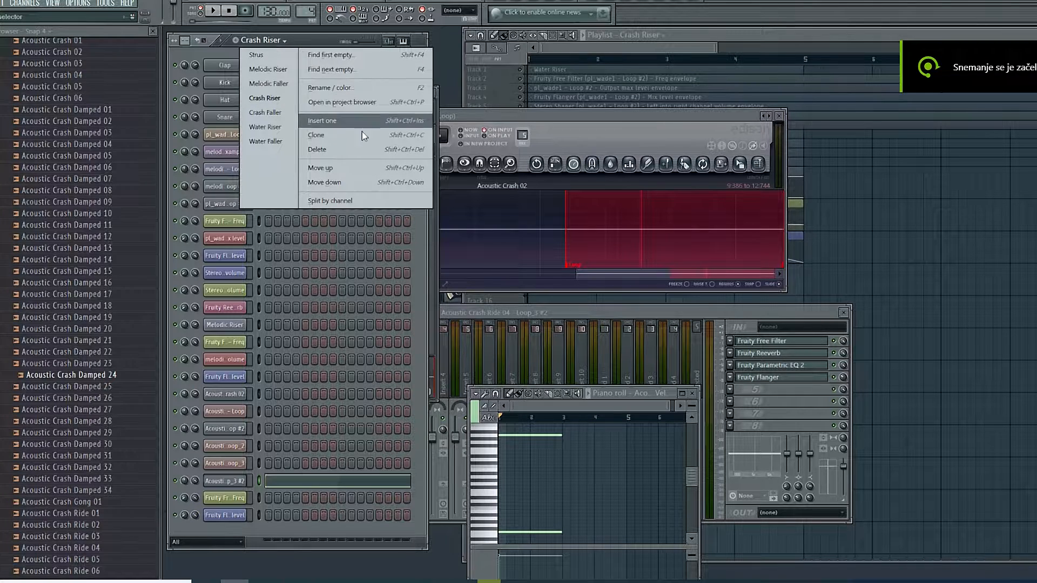
pyautogui.click(279, 111)
pyautogui.click(362, 488)
pyautogui.click(362, 488)
pyautogui.click(682, 393)
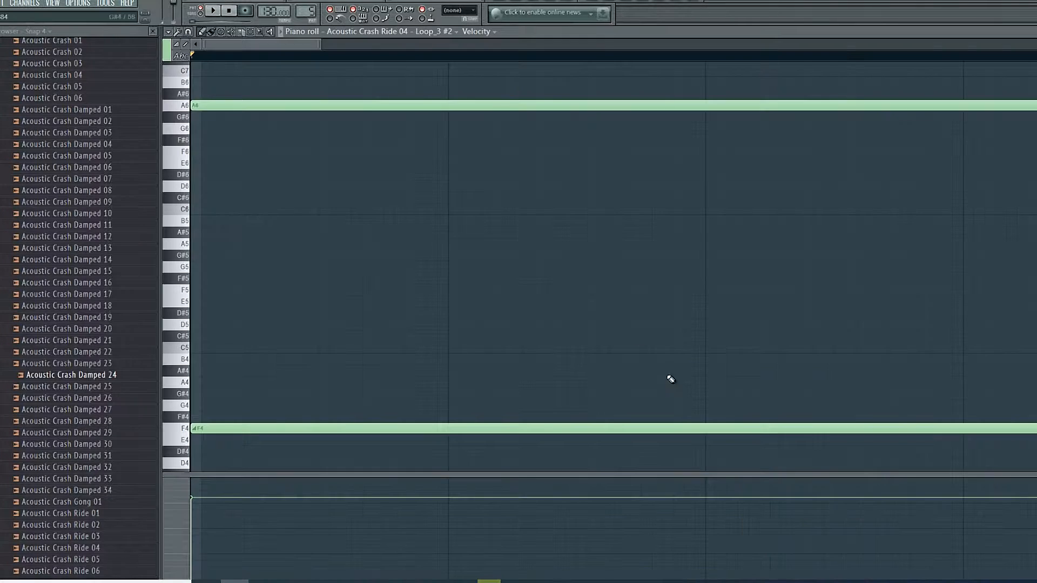
pyautogui.scroll(-5, 514, 66)
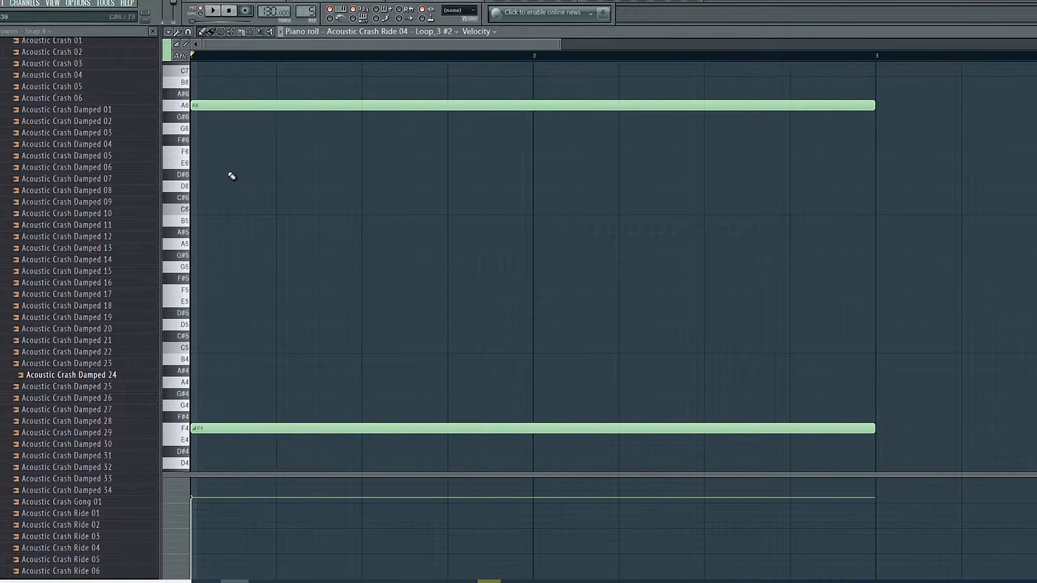
pyautogui.press('space')
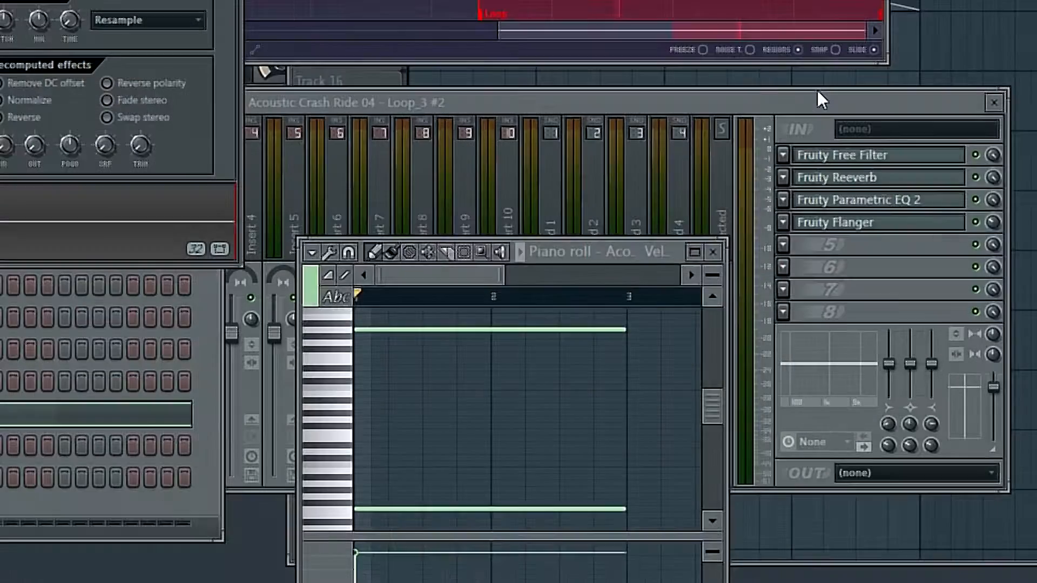
# - Examine the Parametric EQ 2, Reeverb and Free Filter settings on the Acoustic Crash Ride 04 mixer track
pyautogui.click(841, 316)
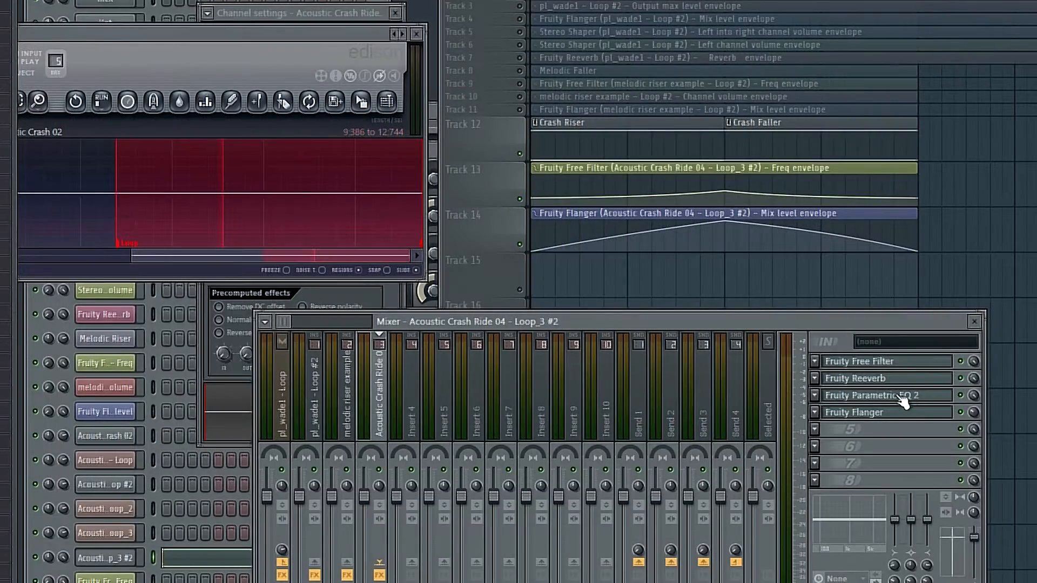
pyautogui.click(886, 395)
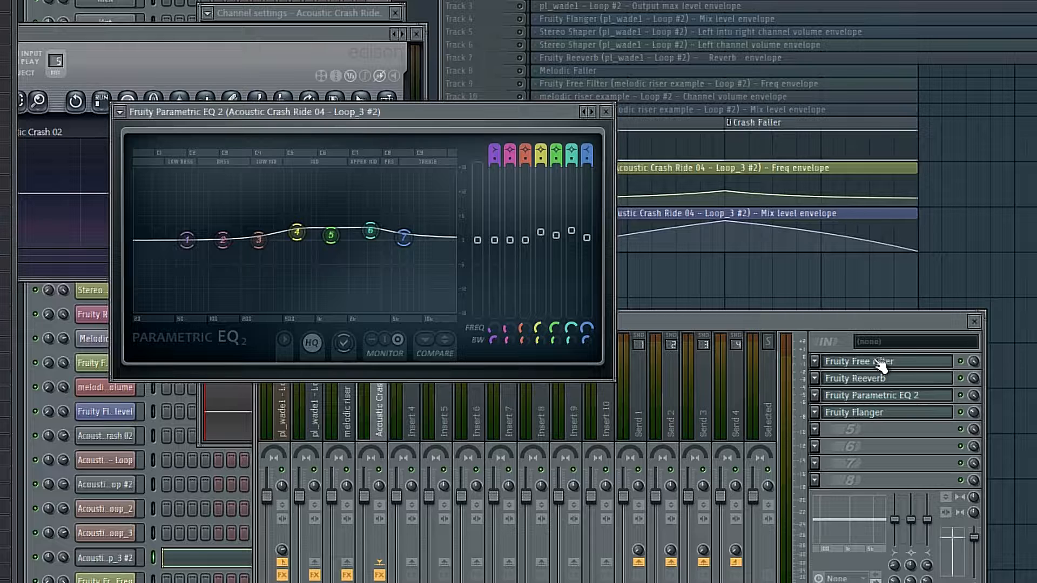
pyautogui.click(852, 382)
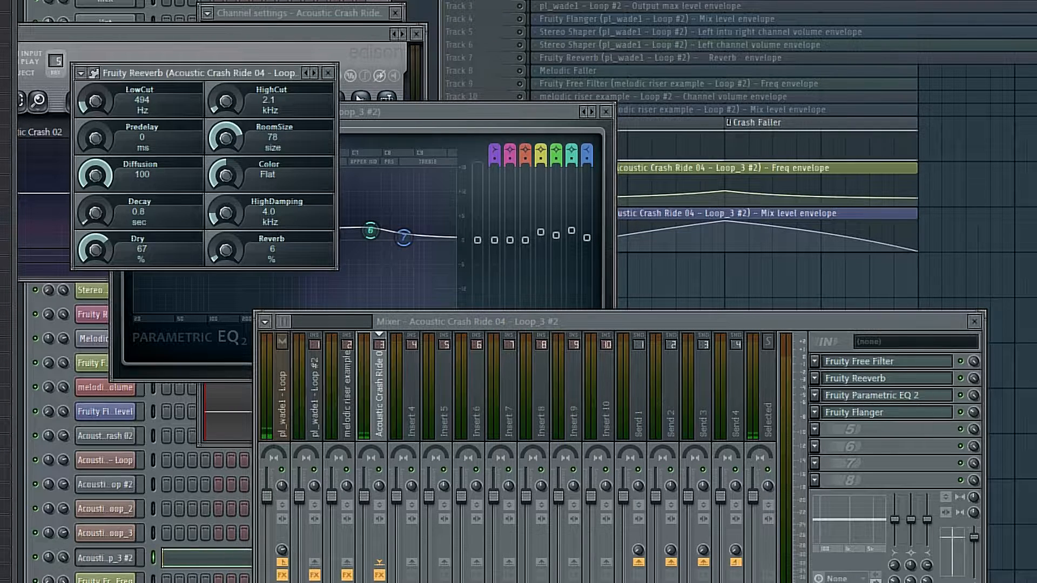
pyautogui.press('F5')
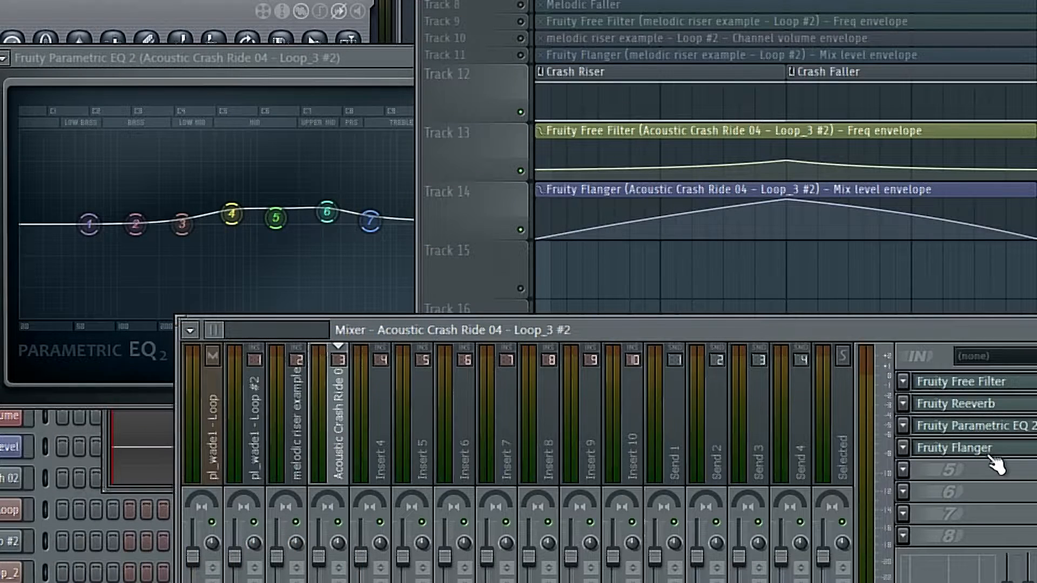
pyautogui.click(993, 456)
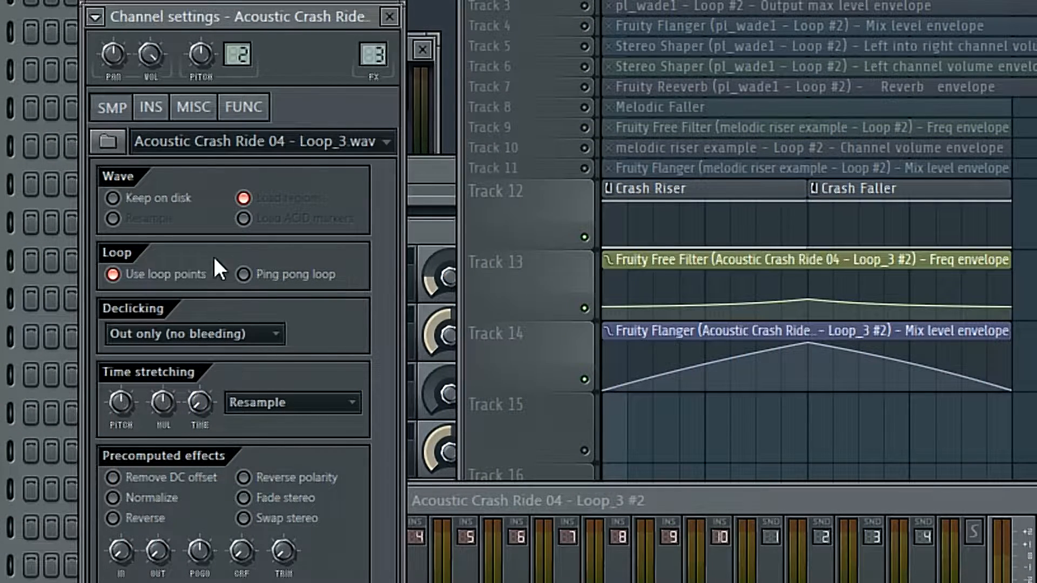
# - Set the crash channel's volume LFO to a square wave, adjust its amount, increase its speed and play the result
pyautogui.click(151, 107)
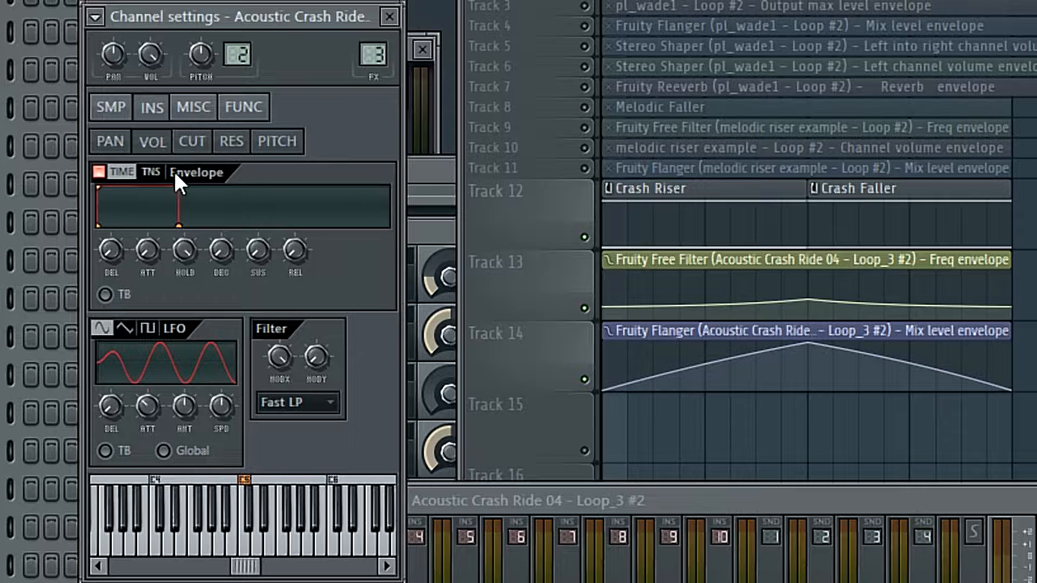
pyautogui.moveTo(148, 251)
pyautogui.mouseDown()
pyautogui.moveTo(148, 231)
pyautogui.moveTo(148, 254)
pyautogui.mouseUp()
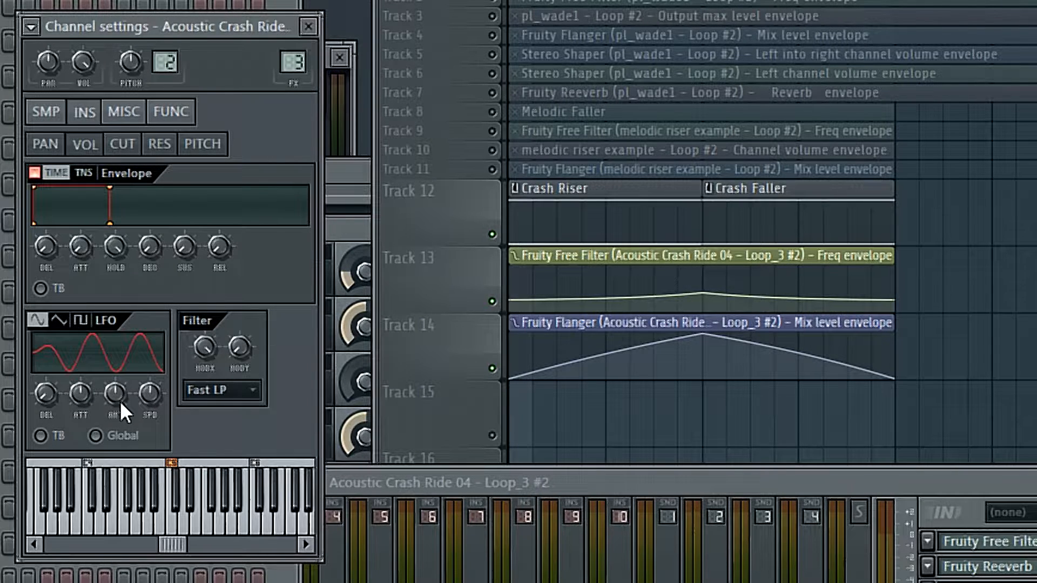
pyautogui.moveTo(116, 403); pyautogui.dragTo(136, 393)
pyautogui.click(87, 320)
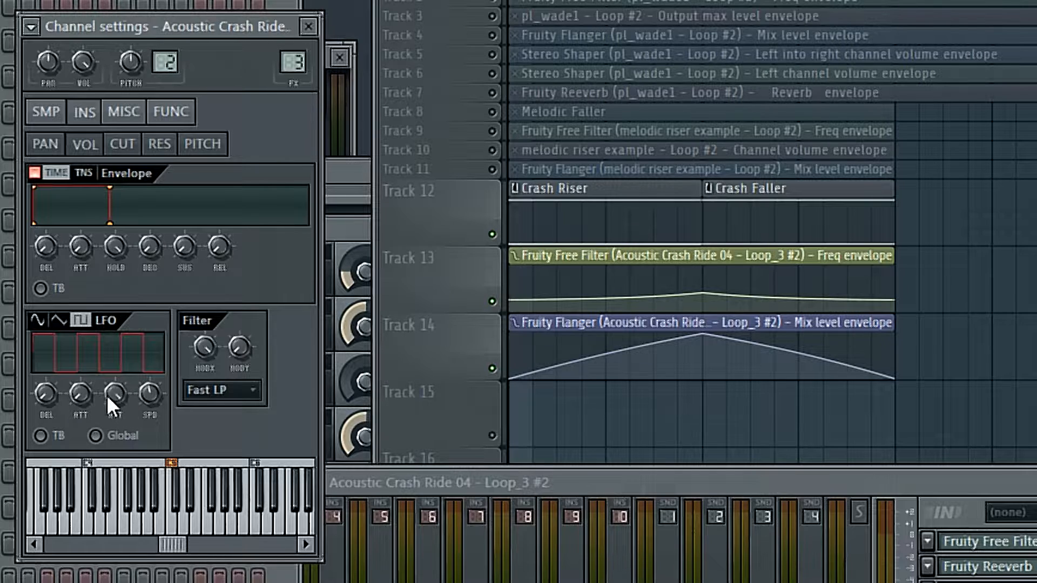
pyautogui.moveTo(157, 391); pyautogui.dragTo(156, 422)
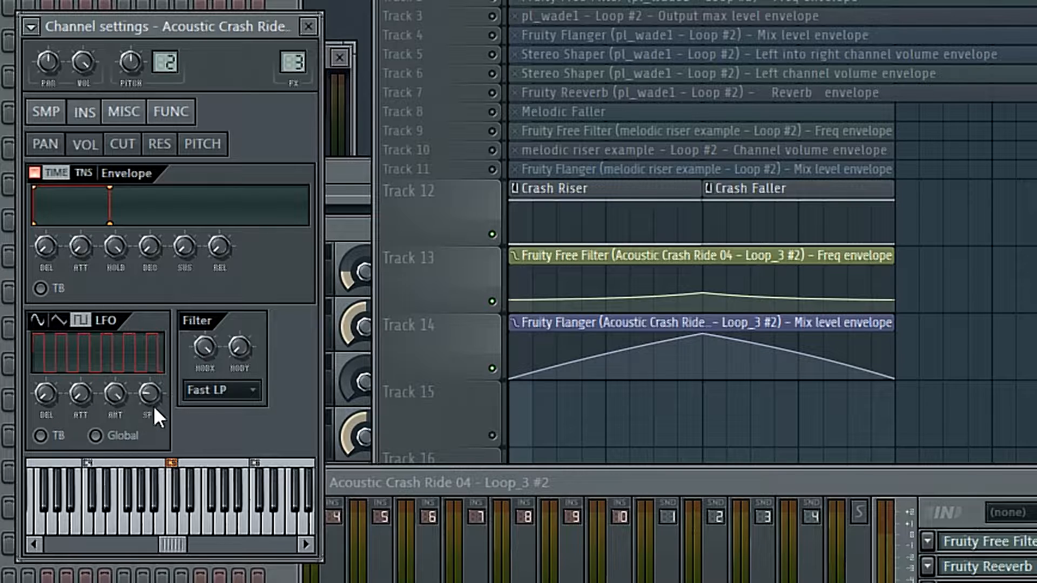
pyautogui.press('space')
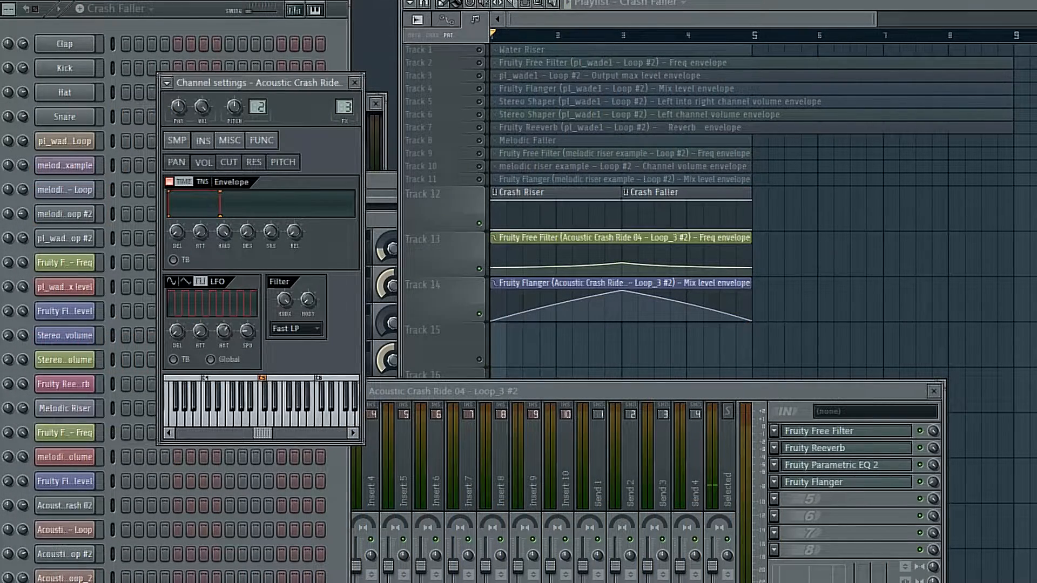
# - Create an automation clip for the volume LFO amount and shorten it to end at bar 5
pyautogui.rightClick(224, 329)
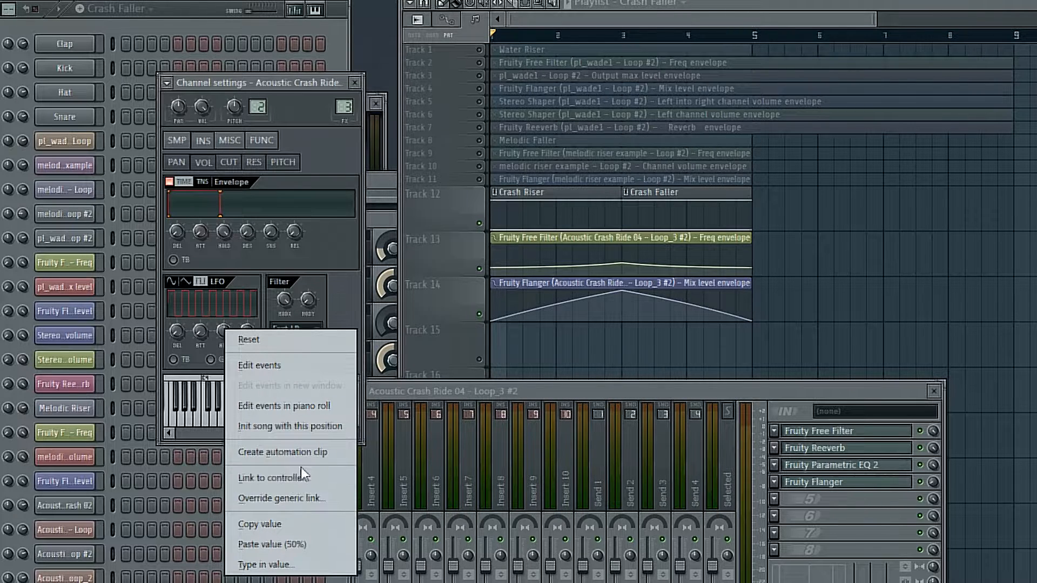
pyautogui.click(319, 457)
pyautogui.click(595, 27)
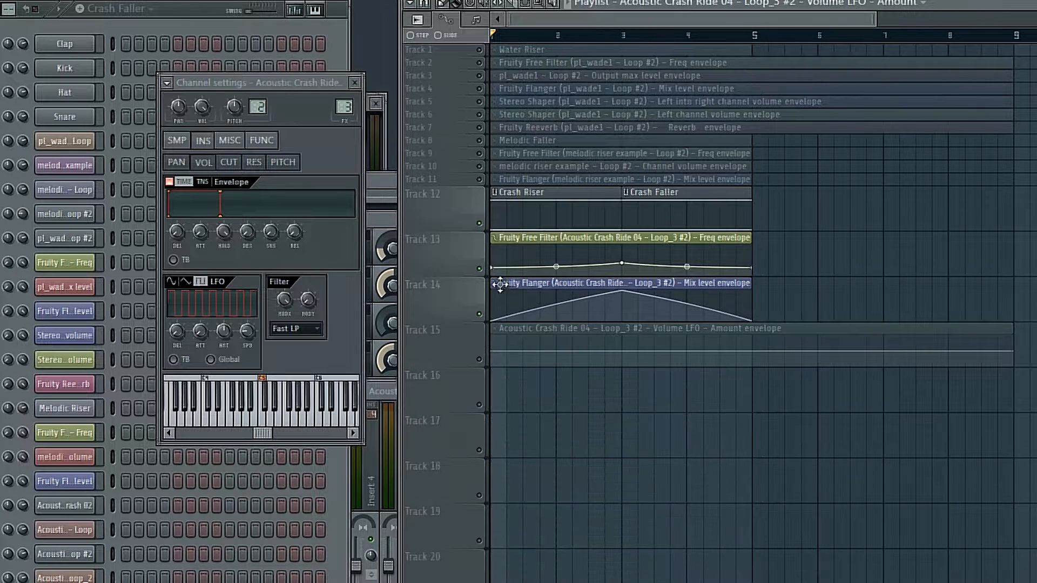
pyautogui.moveTo(1019, 353); pyautogui.dragTo(756, 353)
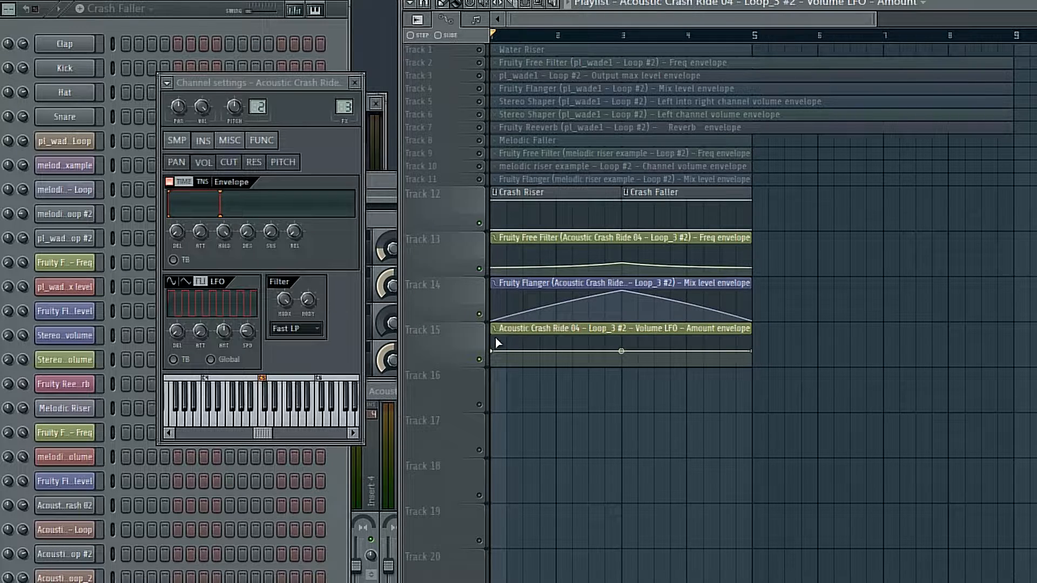
# - Shape the LFO amount automation to rise to a peak at bar 3 and fall back, curving both slopes inward during playback
pyautogui.rightClick(493, 352)
pyautogui.click(523, 582)
pyautogui.rightClick(752, 352)
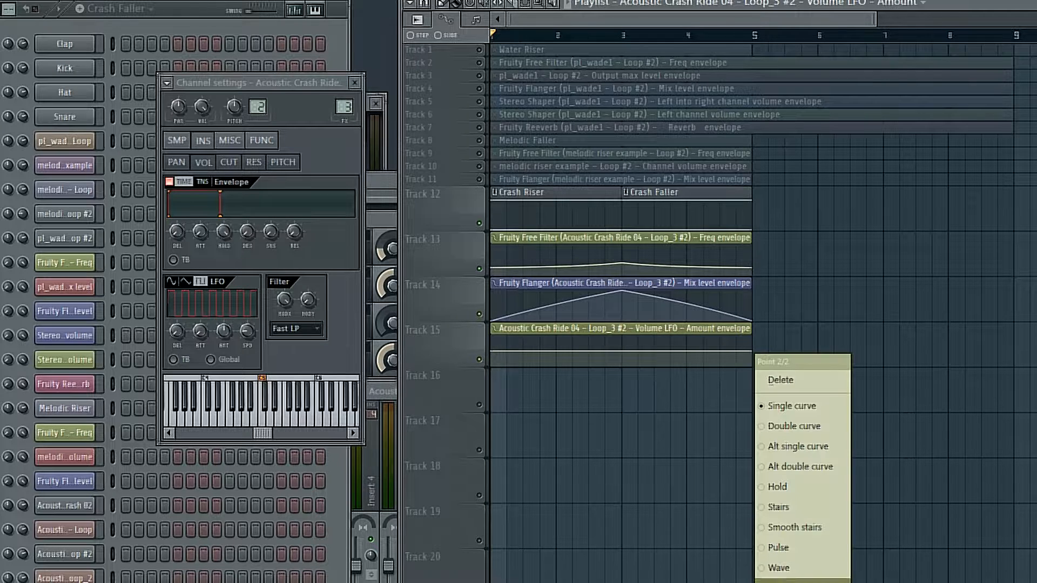
pyautogui.click(783, 582)
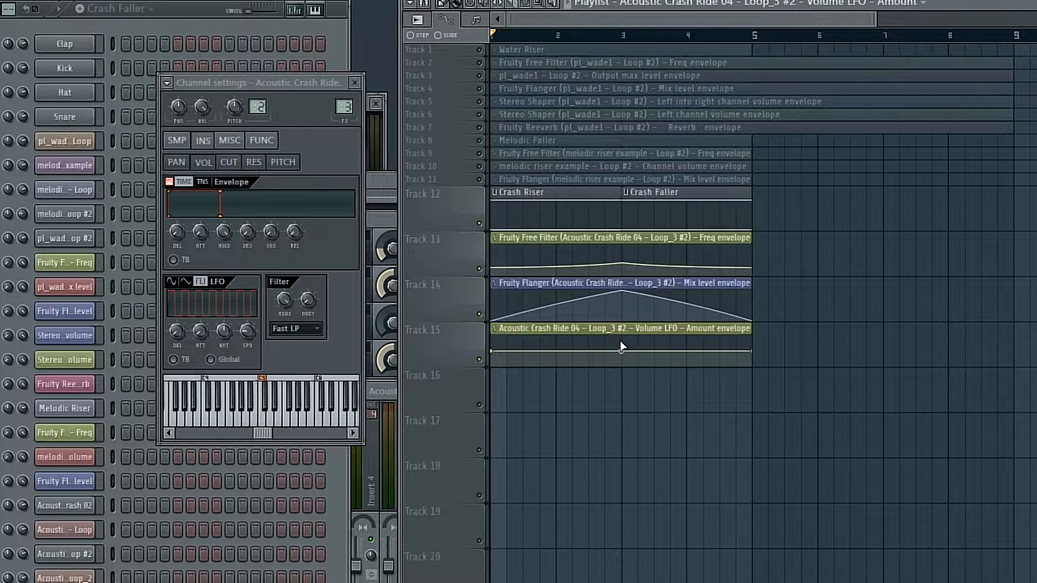
pyautogui.moveTo(621, 350); pyautogui.dragTo(622, 336)
pyautogui.press('space')
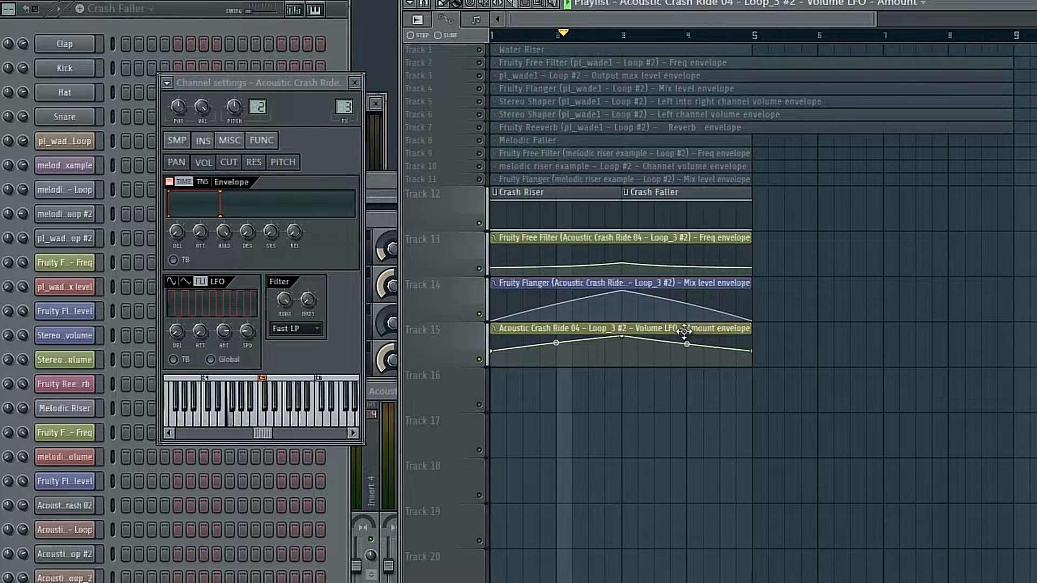
pyautogui.moveTo(556, 343); pyautogui.dragTo(556, 347)
pyautogui.moveTo(687, 343); pyautogui.dragTo(687, 345)
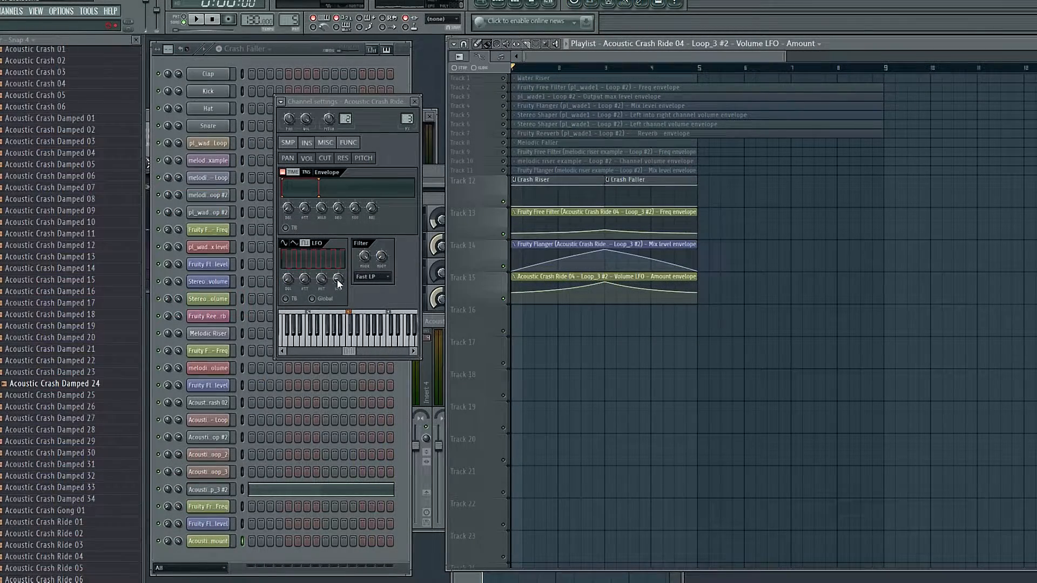
# - Create an automation clip for the volume LFO speed over bars 1 to 5, clear the time selection and play briefly
pyautogui.rightClick(337, 280)
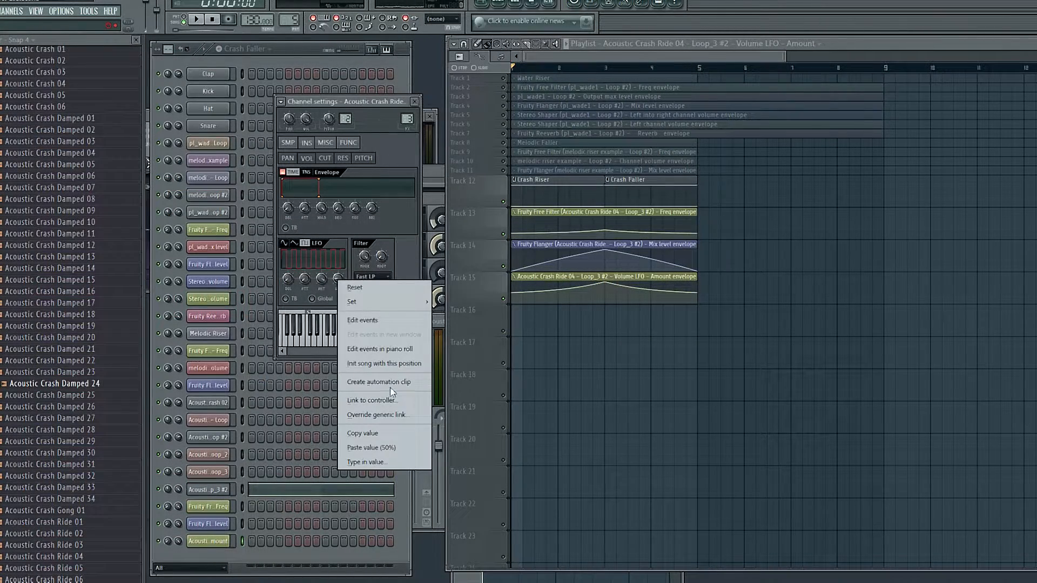
pyautogui.click(688, 54)
pyautogui.moveTo(694, 70); pyautogui.dragTo(328, 61)
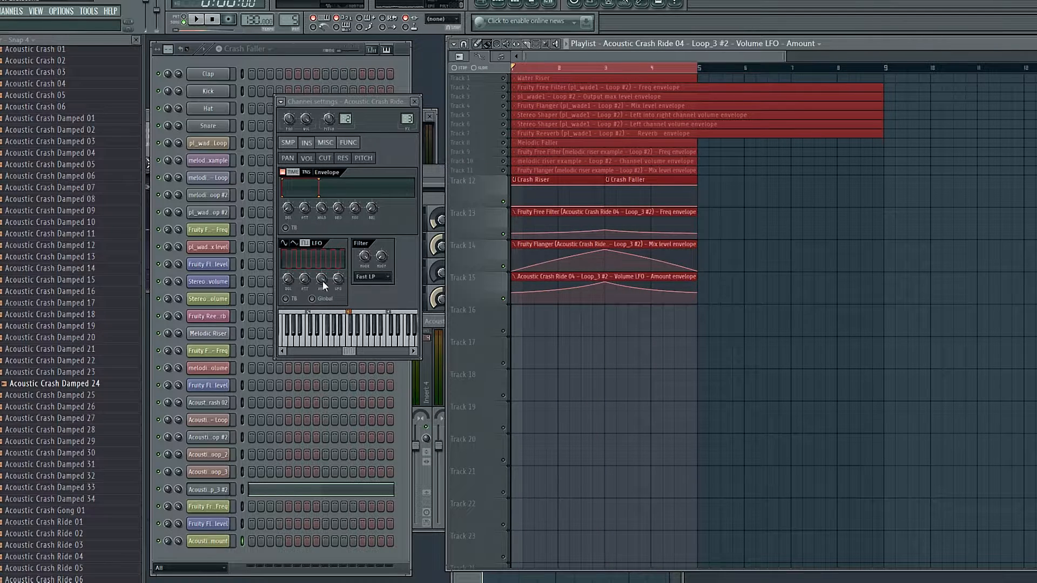
pyautogui.rightClick(337, 278)
pyautogui.click(393, 375)
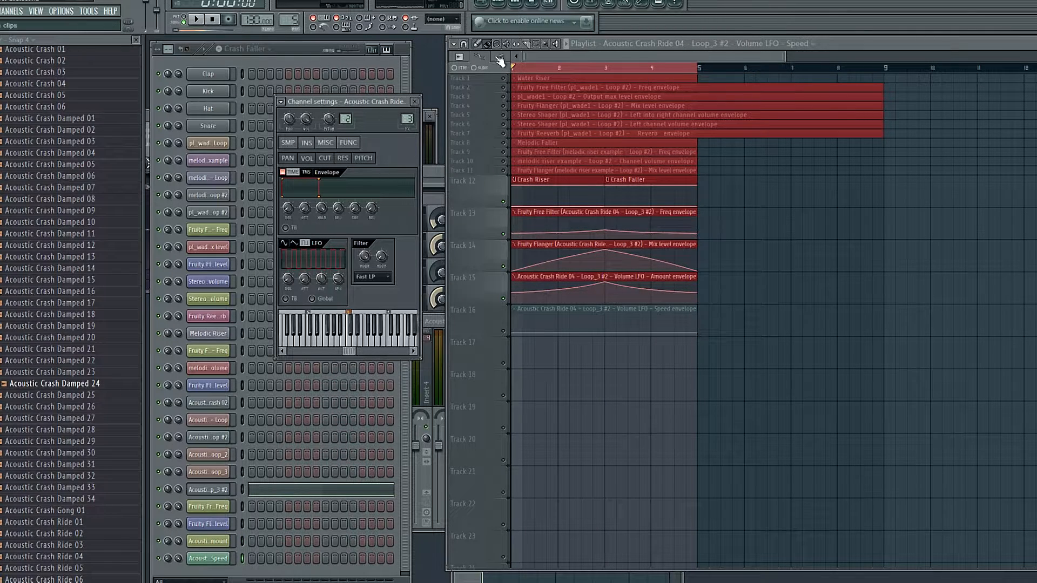
pyautogui.click(523, 68)
pyautogui.press('space')
pyautogui.press('space')
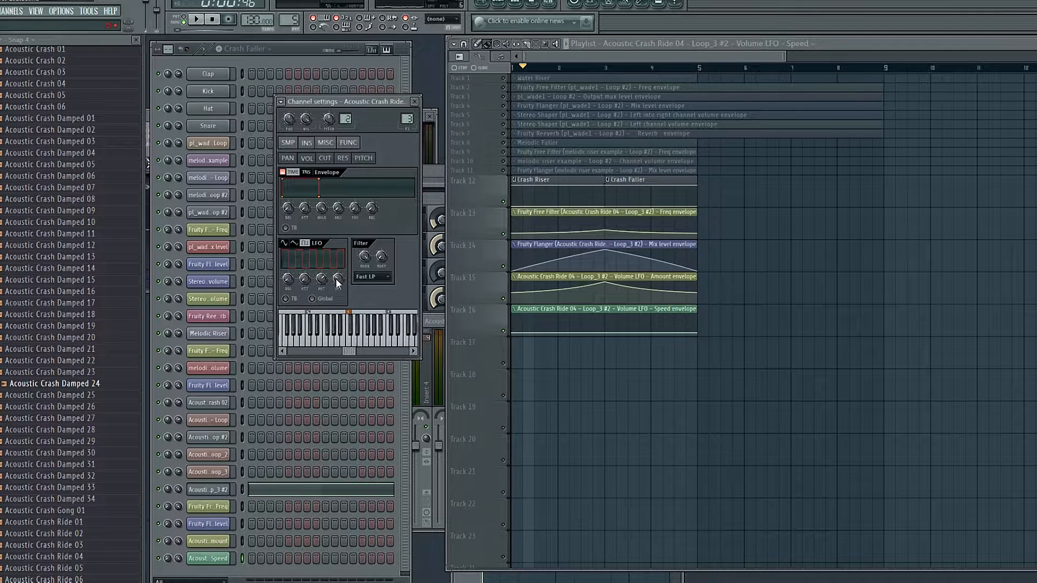
# - Copy the LFO speed value and shape the speed automation clip using its end point and added points at bars 2 and 3
pyautogui.rightClick(339, 282)
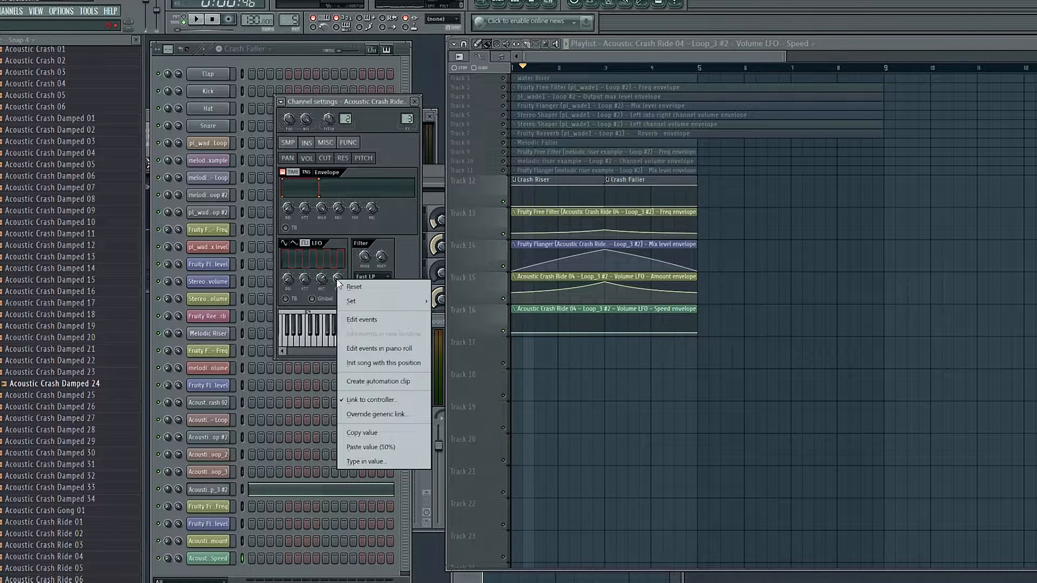
pyautogui.click(385, 432)
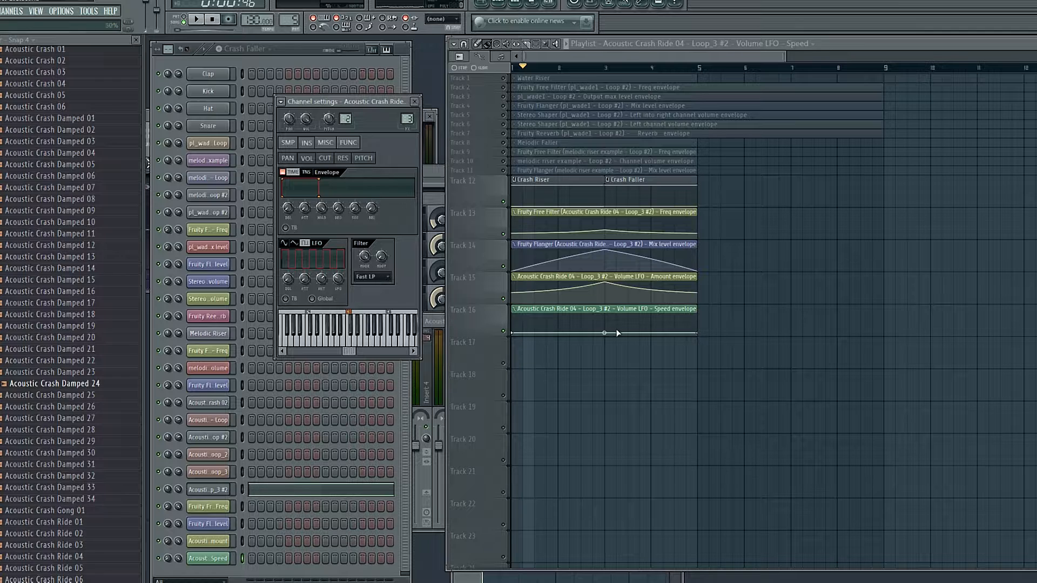
pyautogui.rightClick(697, 333)
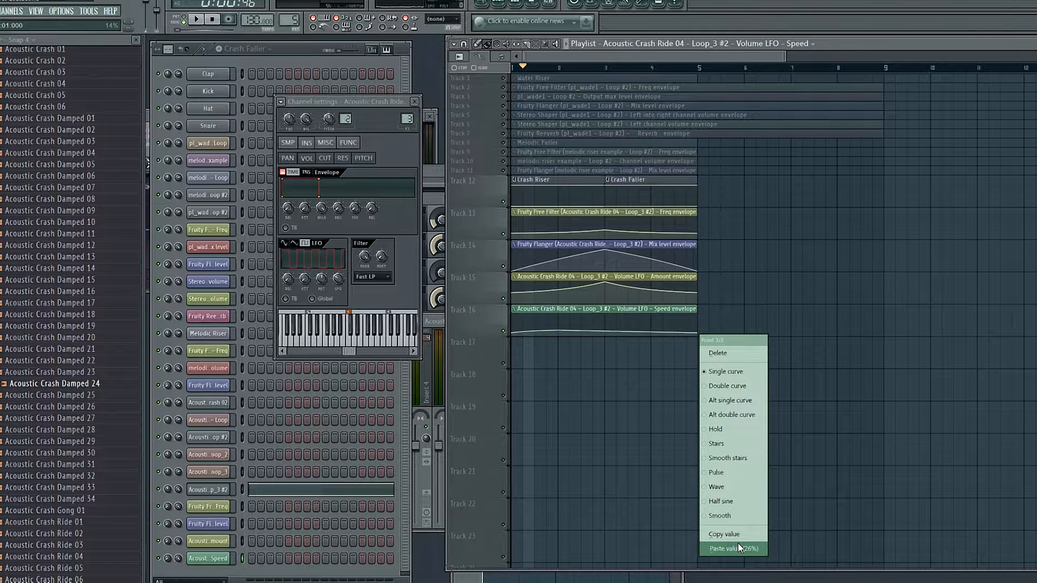
pyautogui.click(726, 535)
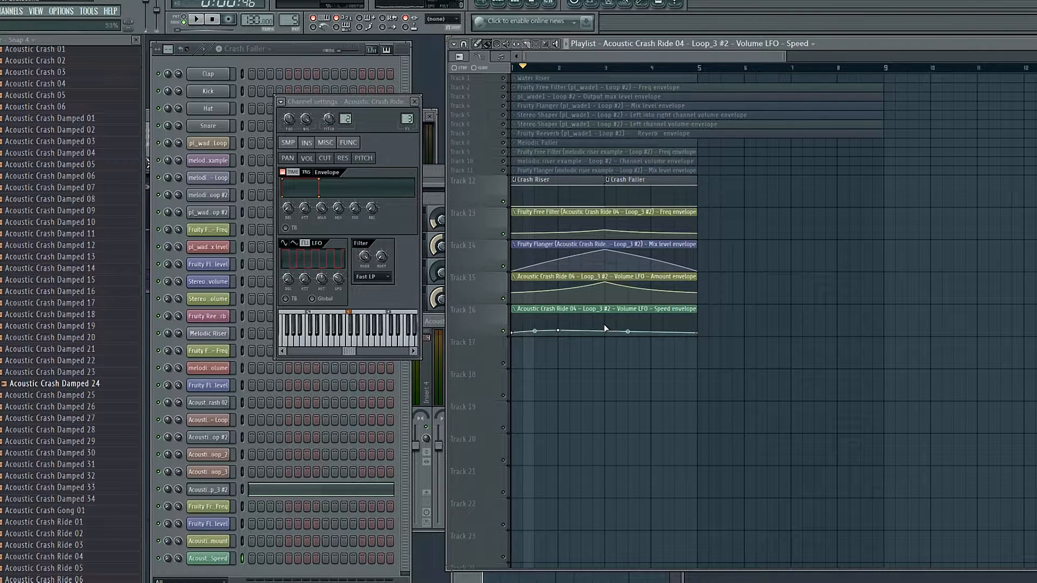
pyautogui.rightClick(604, 326)
pyautogui.click(648, 539)
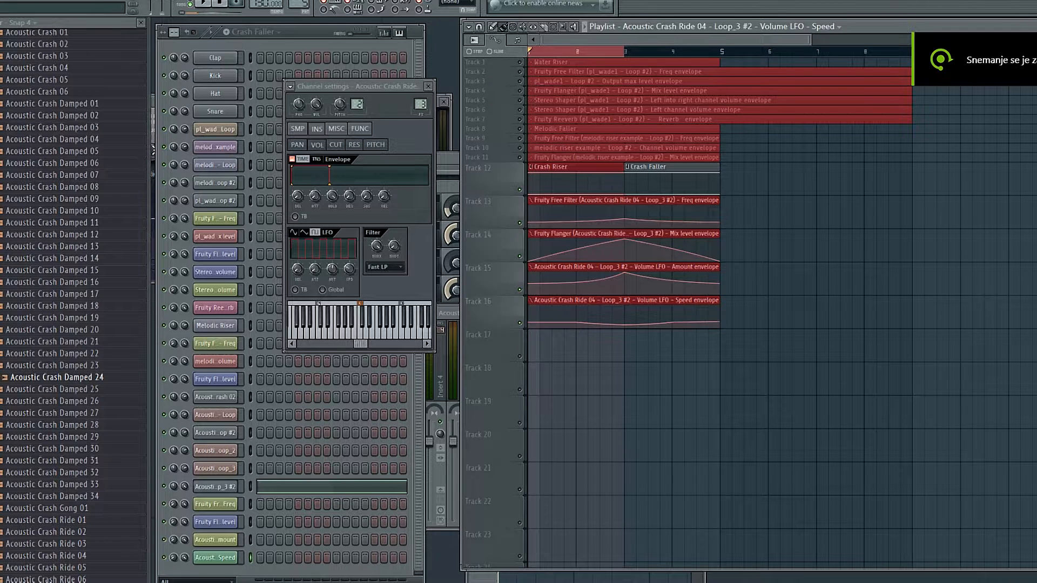
pyautogui.click(1, 1)
pyautogui.click(11, 69)
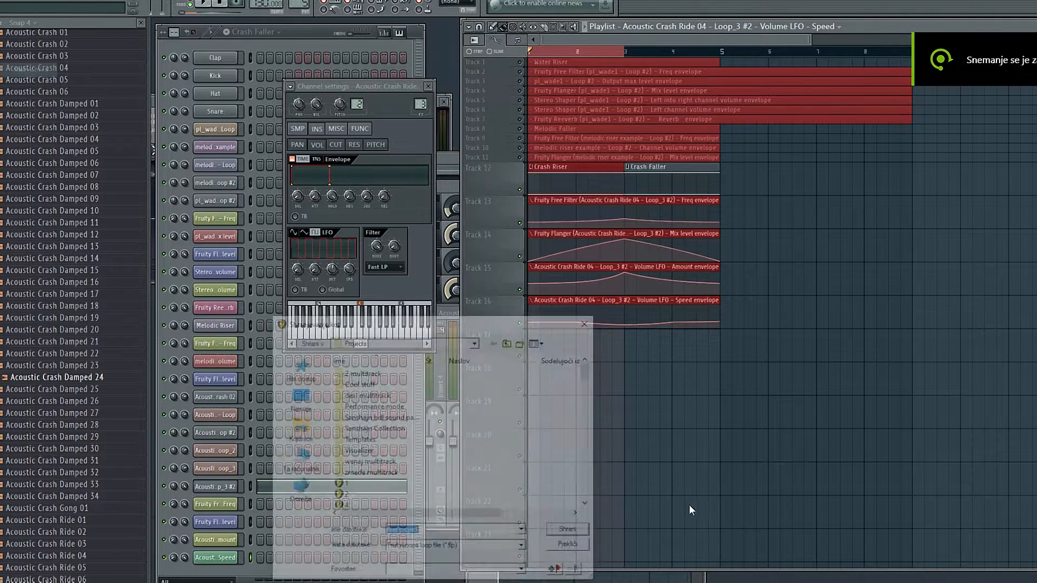
pyautogui.click(494, 549)
pyautogui.click(501, 575)
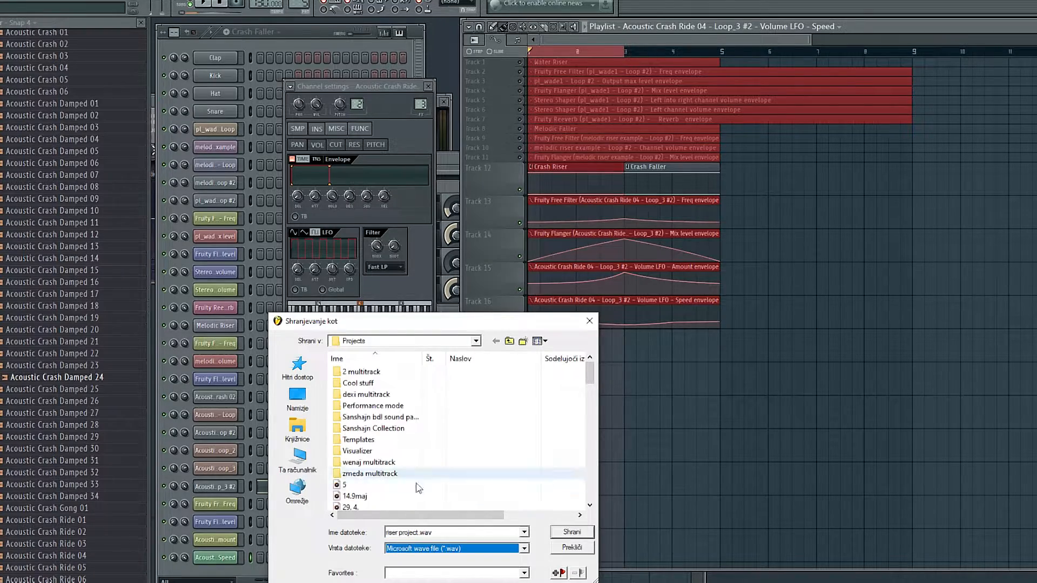
pyautogui.click(590, 322)
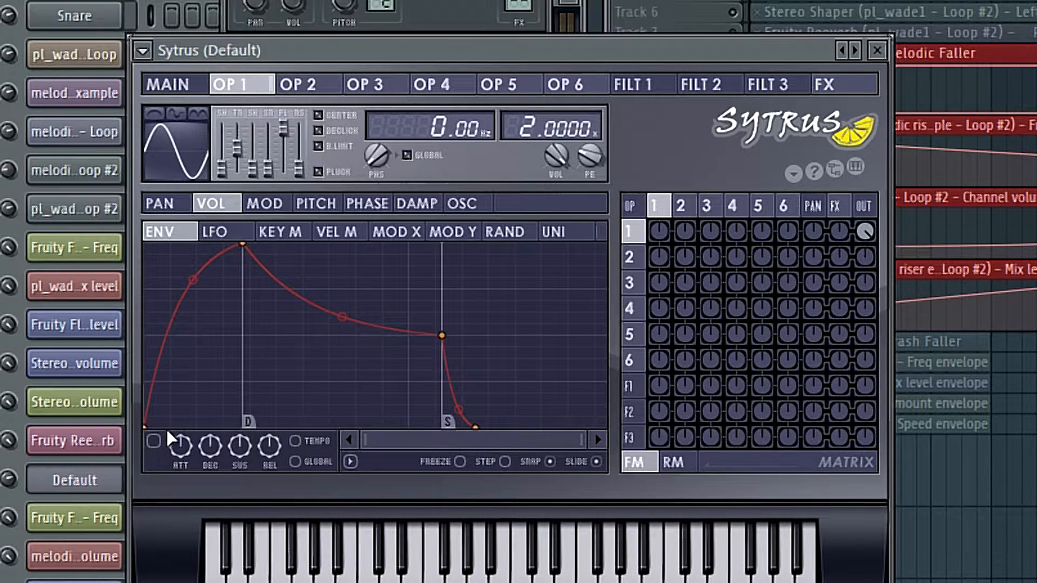
# - Enable Sytrus operator 1's volume envelope, shape it with an instant attack and a curved decay to zero, and enable the FX delay
pyautogui.click(154, 443)
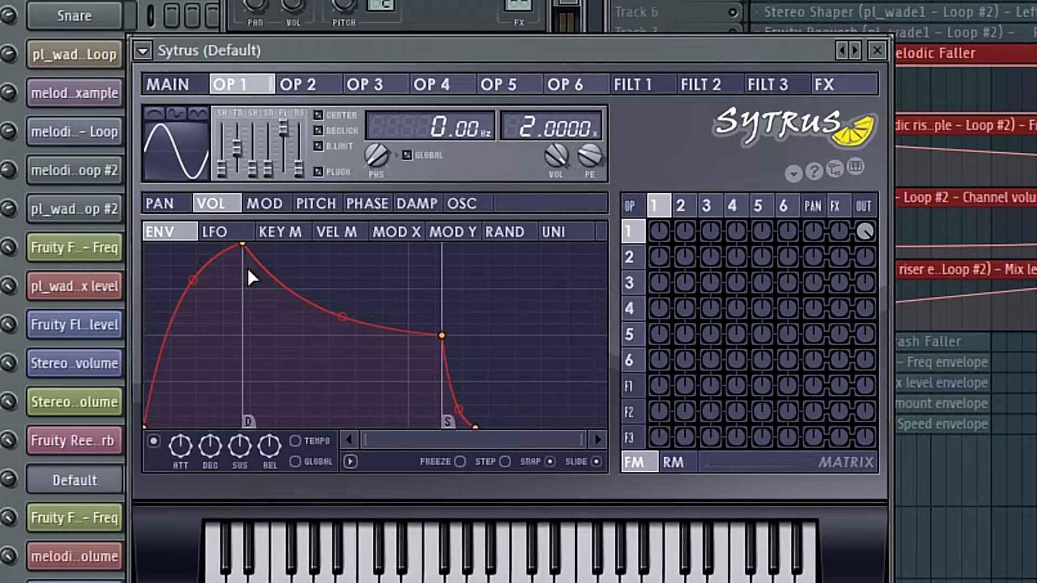
pyautogui.moveTo(243, 245); pyautogui.dragTo(147, 291)
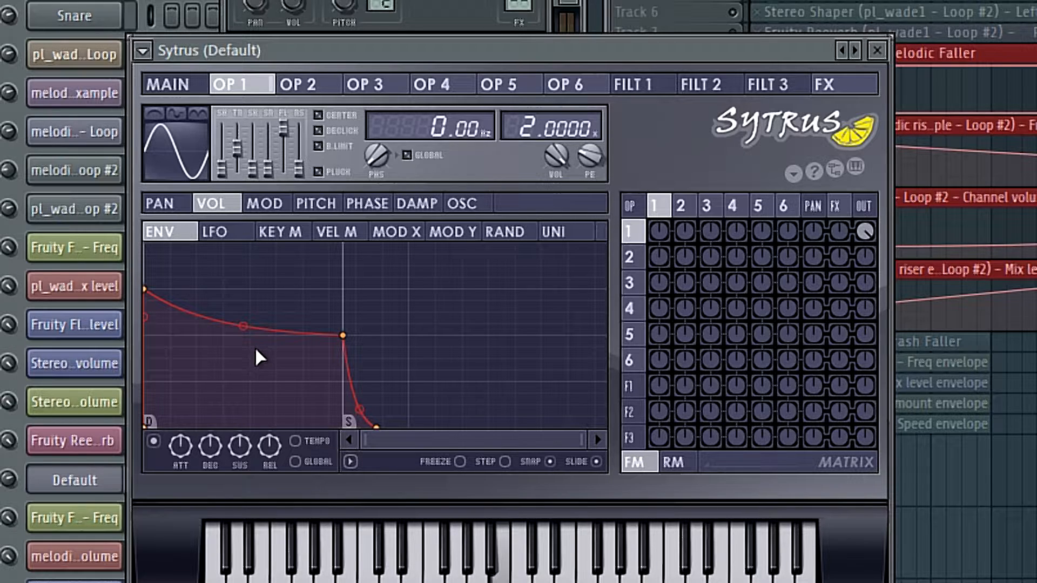
pyautogui.rightClick(377, 427)
pyautogui.click(424, 425)
pyautogui.moveTo(345, 334); pyautogui.dragTo(352, 432)
pyautogui.moveTo(249, 400); pyautogui.dragTo(251, 424)
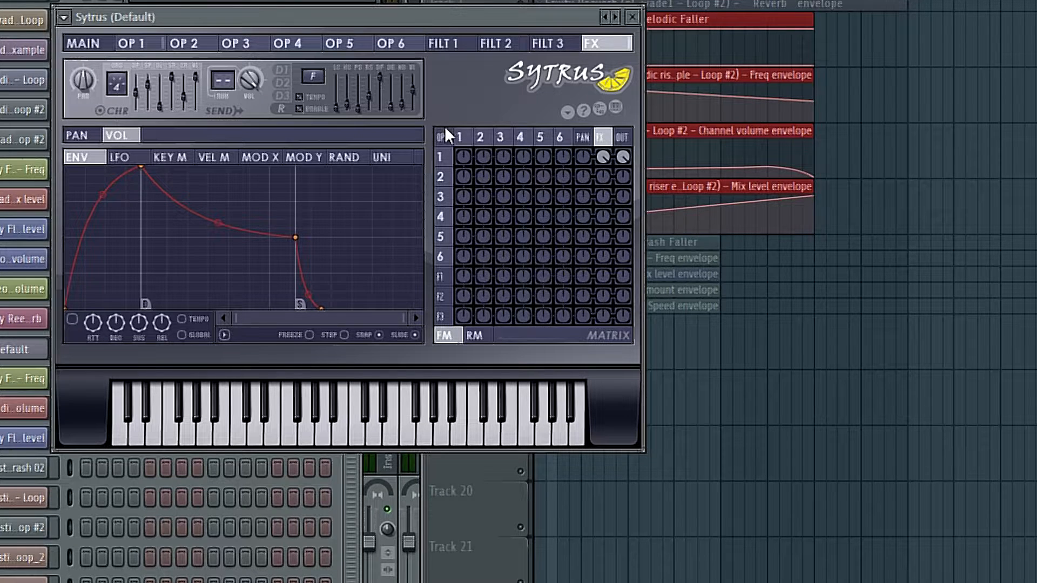
pyautogui.click(299, 108)
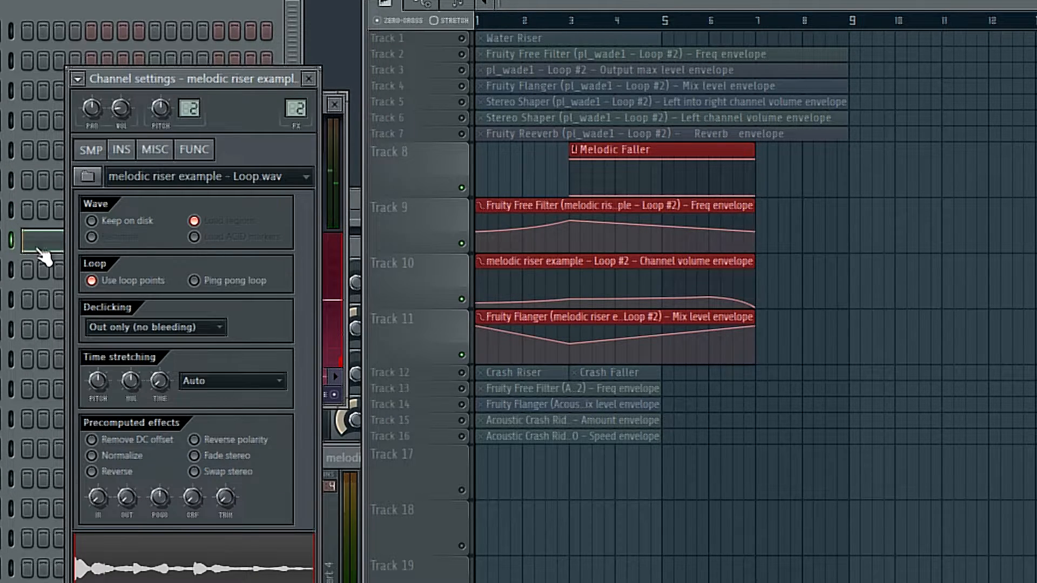
# - Play the Melodic Riser pattern with its piano roll notes in view, and stop playback
pyautogui.click(19, 241)
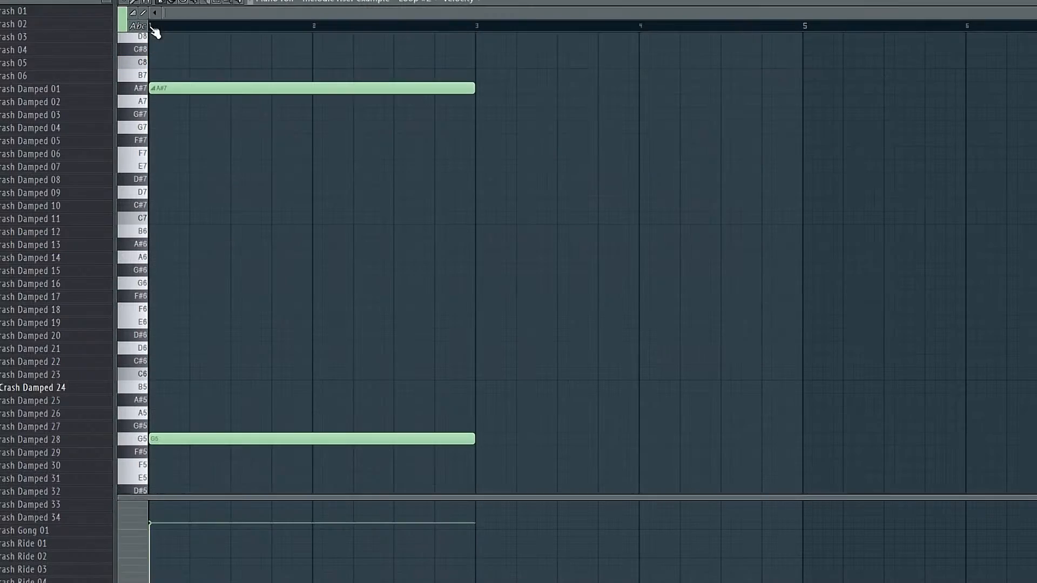
pyautogui.press('space')
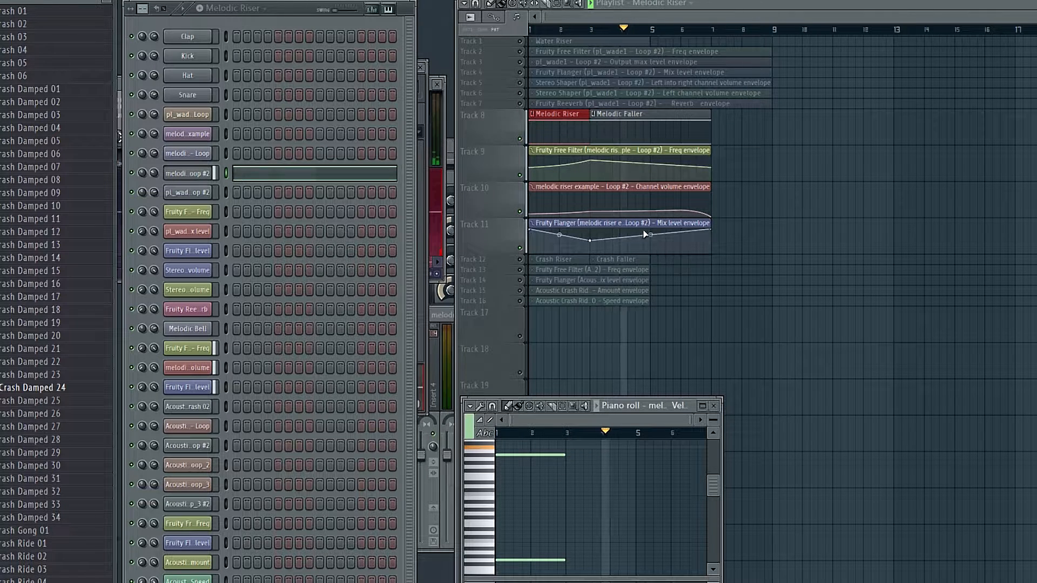
pyautogui.click(632, 11)
pyautogui.scroll(1, 601, 27)
pyautogui.press('space')
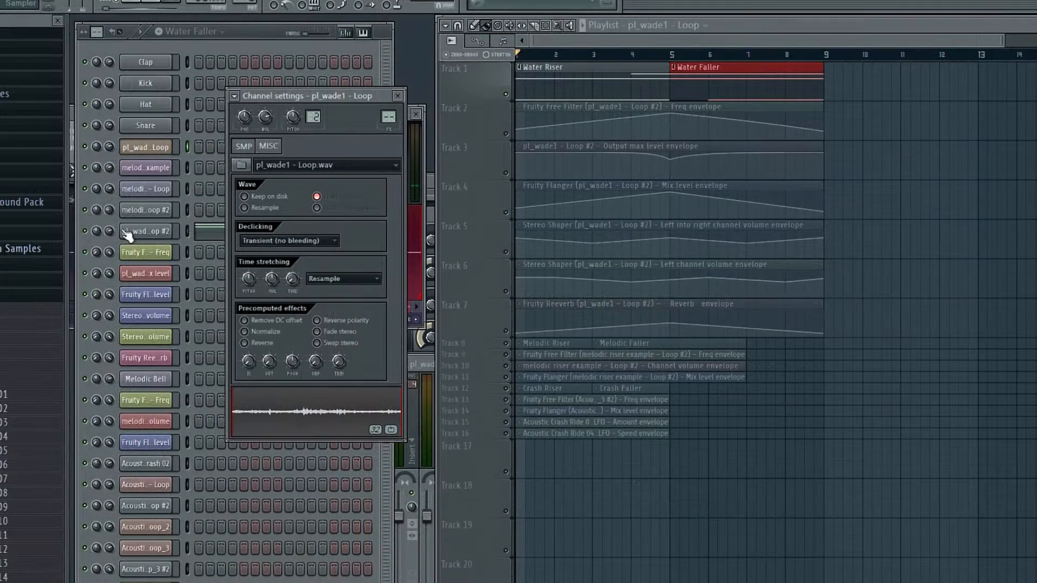
# - Inspect the pl_wade1 - Loop #2 channel and the Water Riser notes in an enlarged piano roll while playing the pattern
pyautogui.click(135, 233)
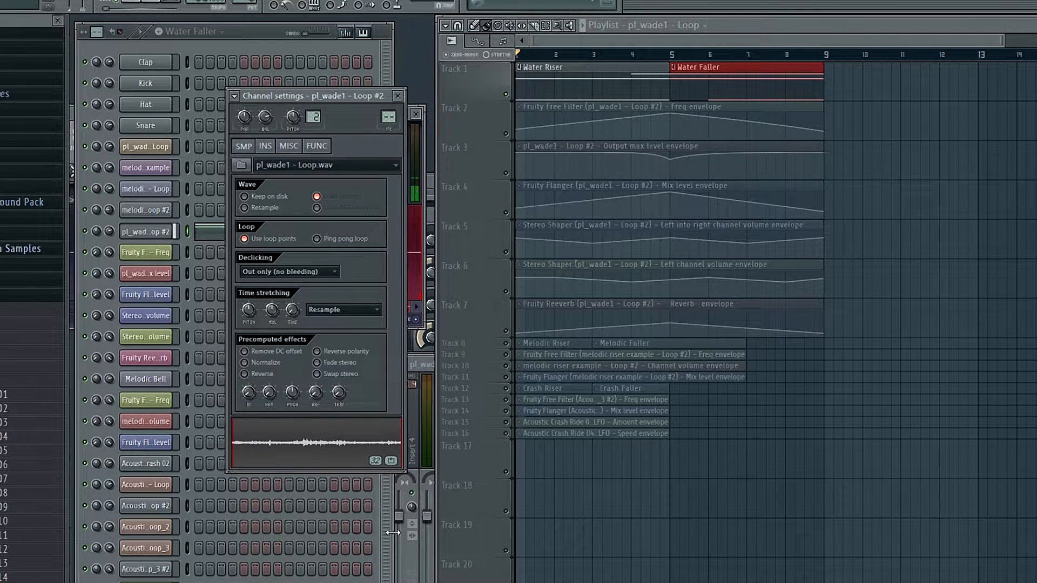
pyautogui.doubleClick(616, 90)
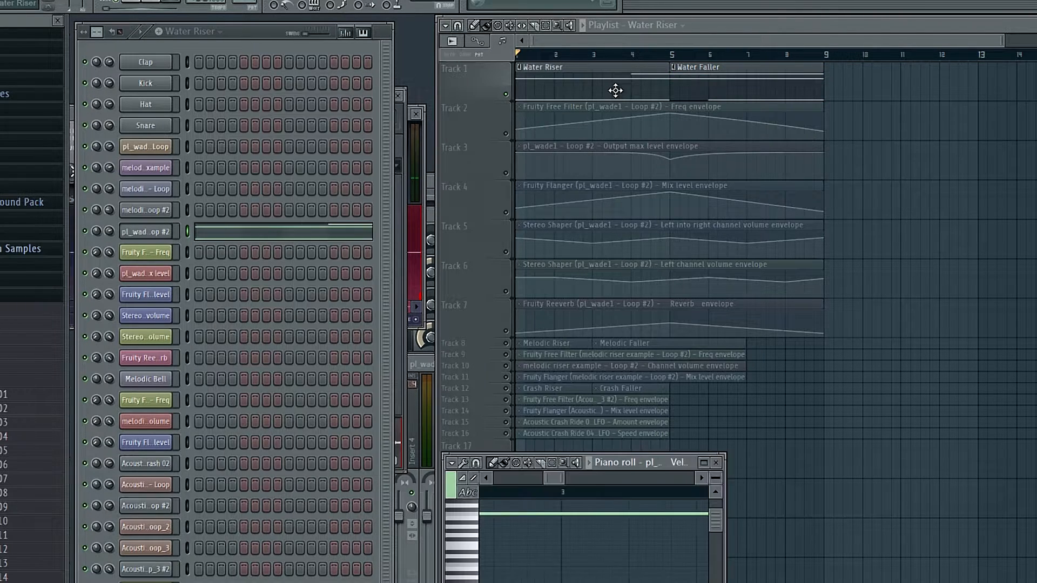
pyautogui.click(701, 464)
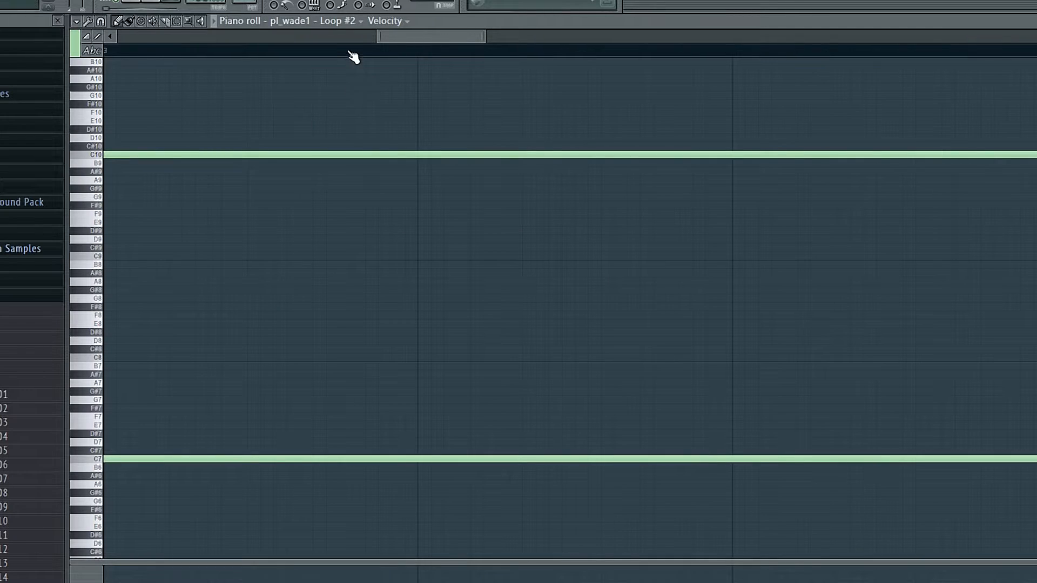
pyautogui.scroll(-4, 352, 51)
pyautogui.press('space')
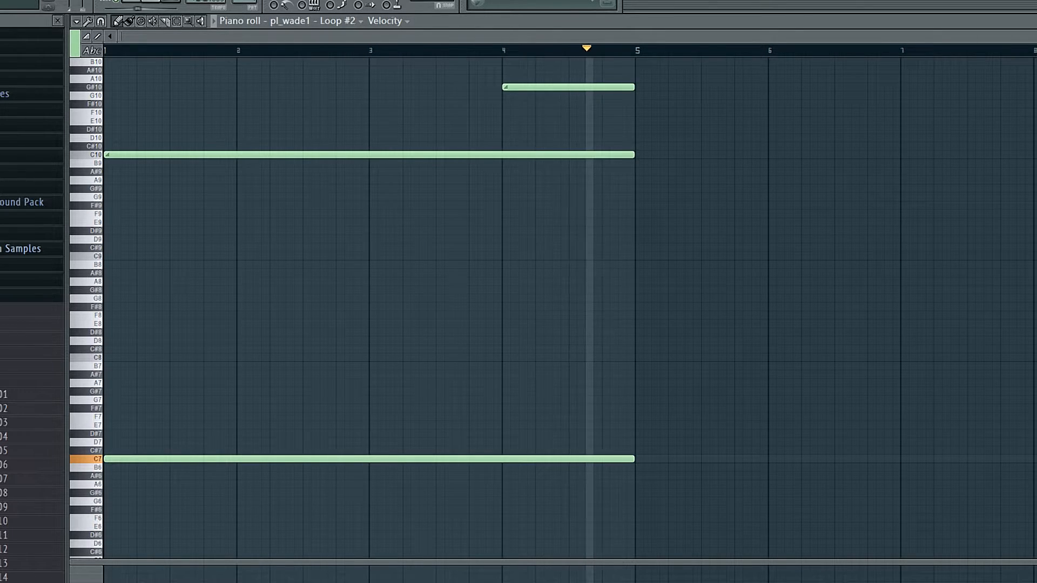
pyautogui.press('Return')
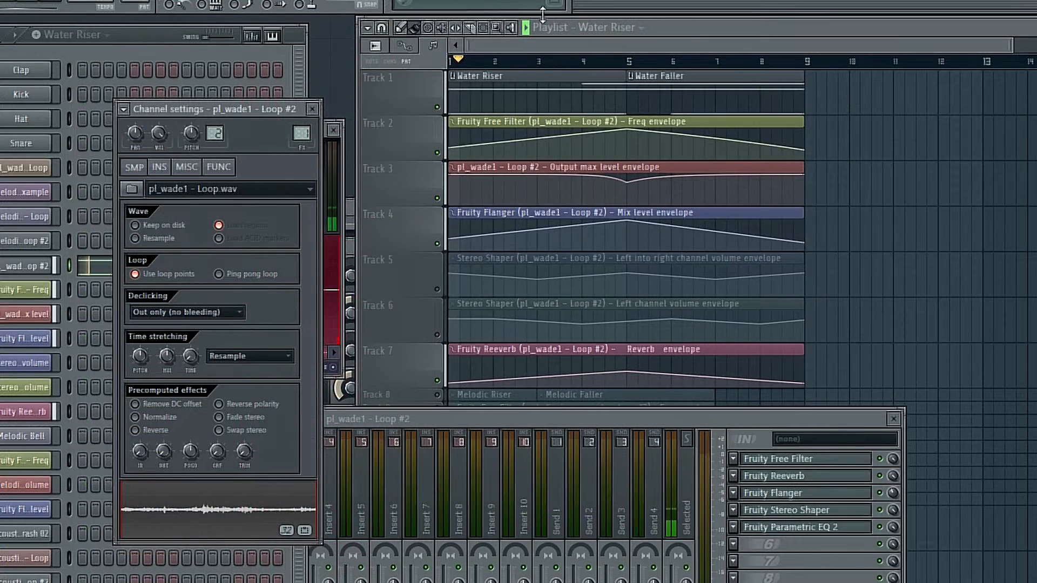
# - Load the LR to LL preset in the Fruity Stereo Shaper on the pl_wade1 - Loop #2 mixer track
pyautogui.click(583, 41)
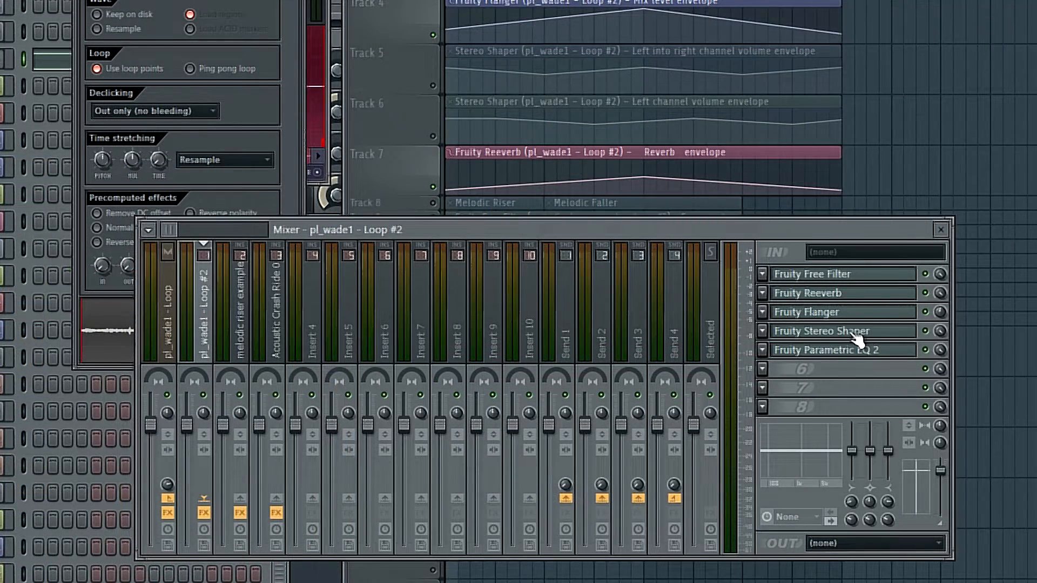
pyautogui.click(855, 336)
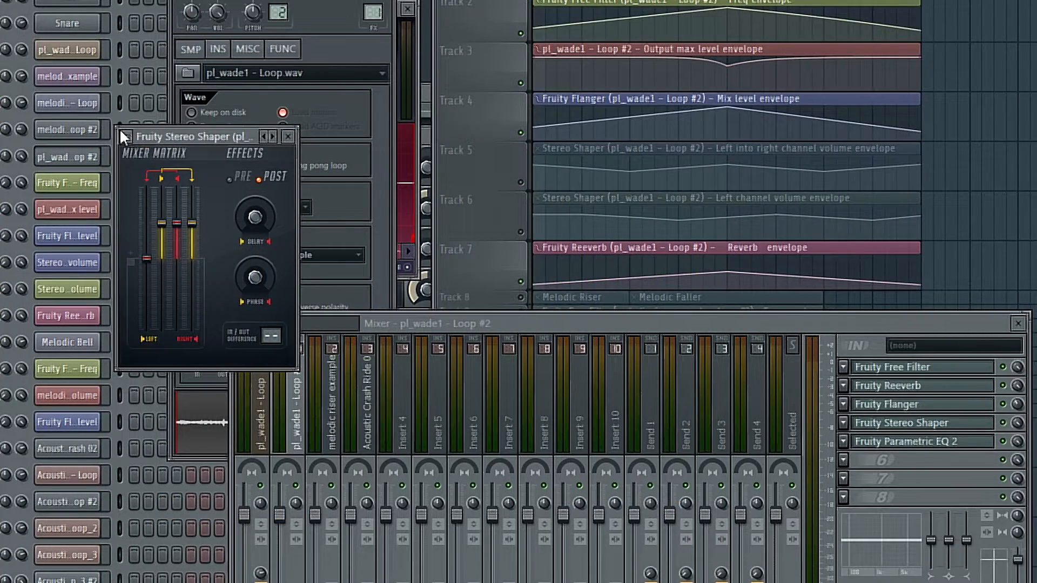
pyautogui.click(125, 137)
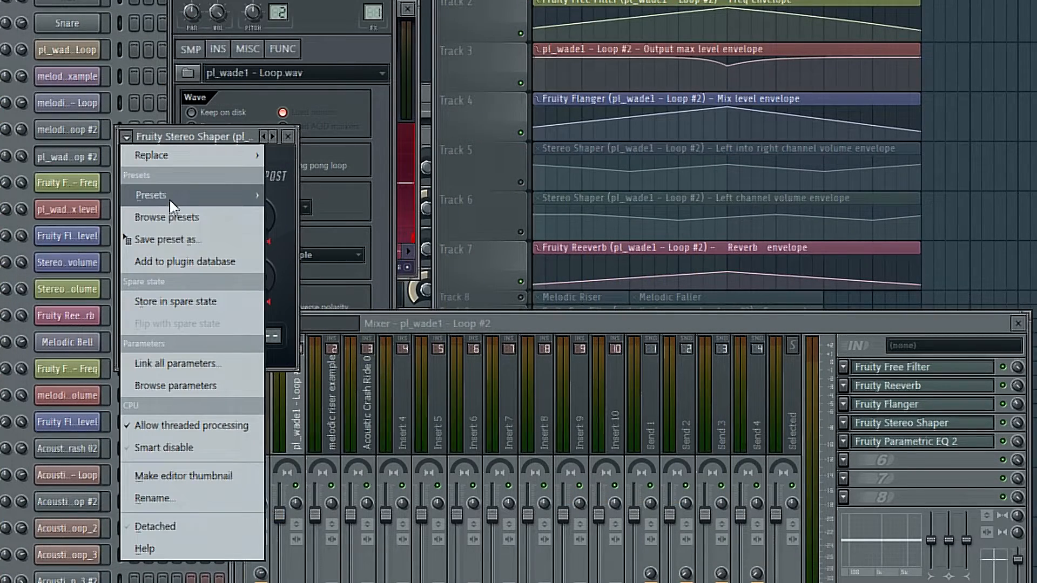
pyautogui.moveTo(170, 197)
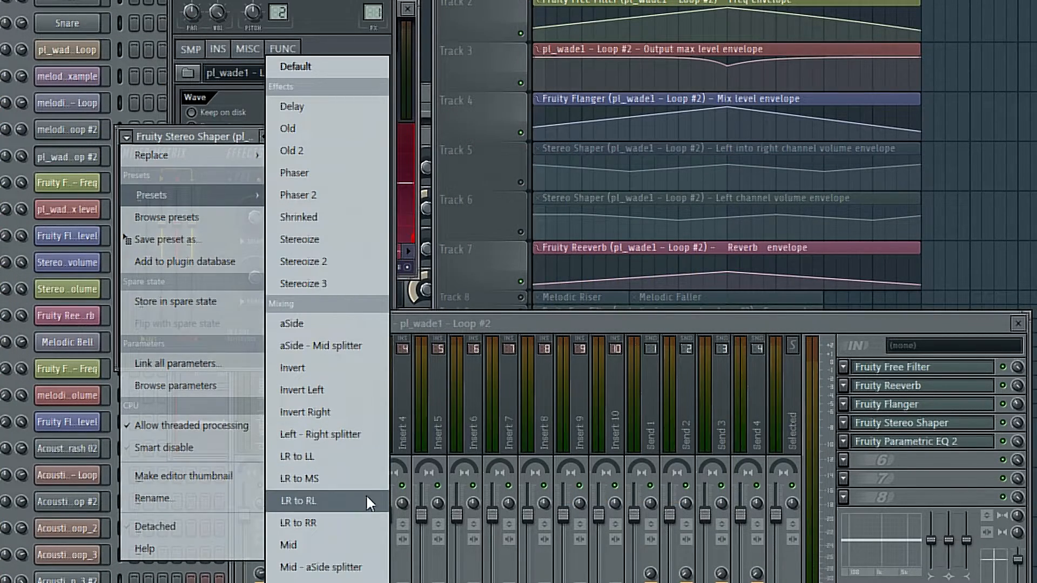
pyautogui.click(367, 457)
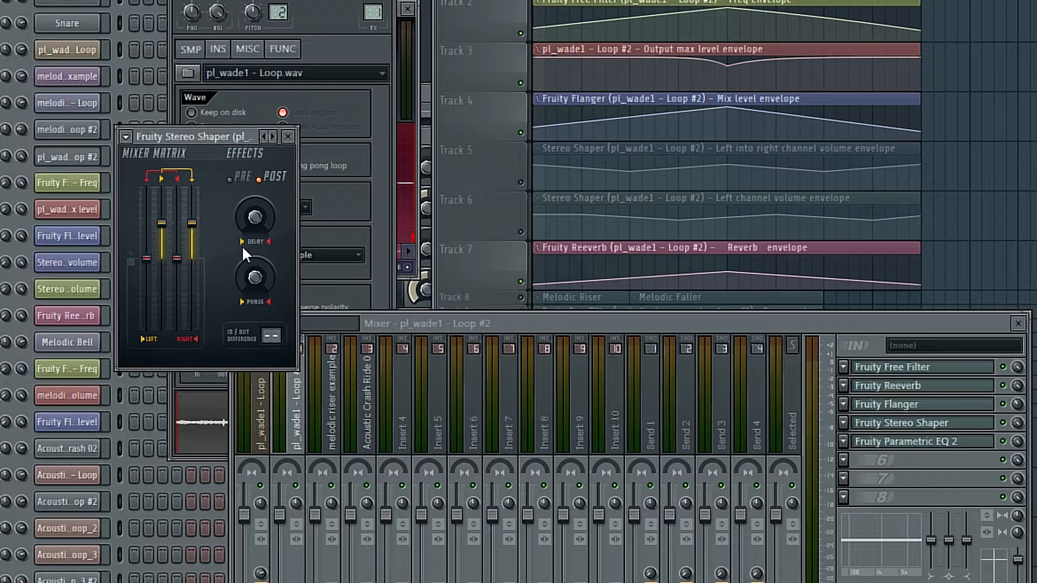
# - Adjust the left and left-into-right channel volumes in the Stereo Shaper during playback
pyautogui.rightClick(157, 218)
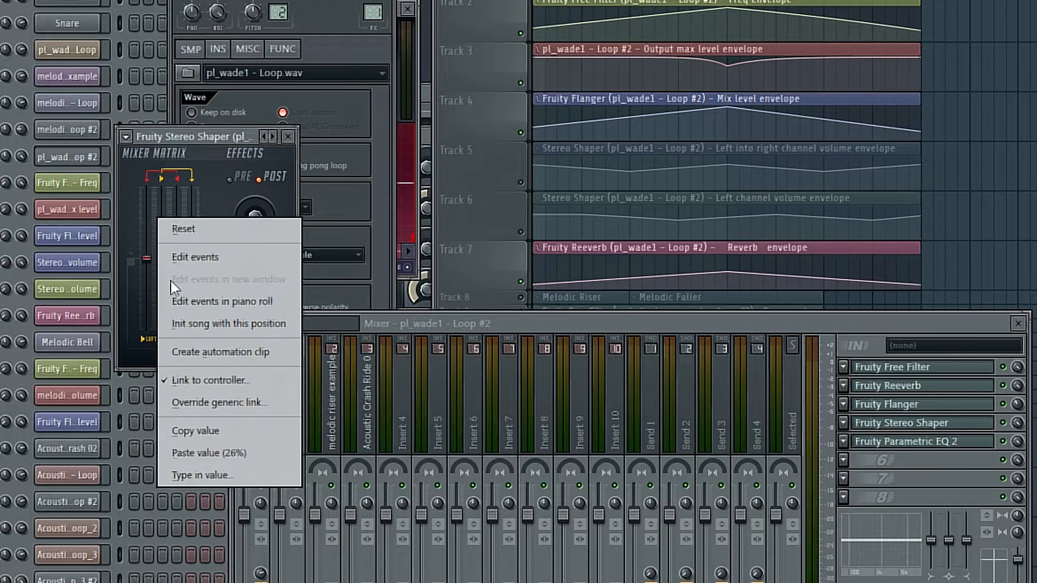
pyautogui.click(236, 161)
pyautogui.press('space')
pyautogui.moveTo(162, 223); pyautogui.dragTo(191, 246)
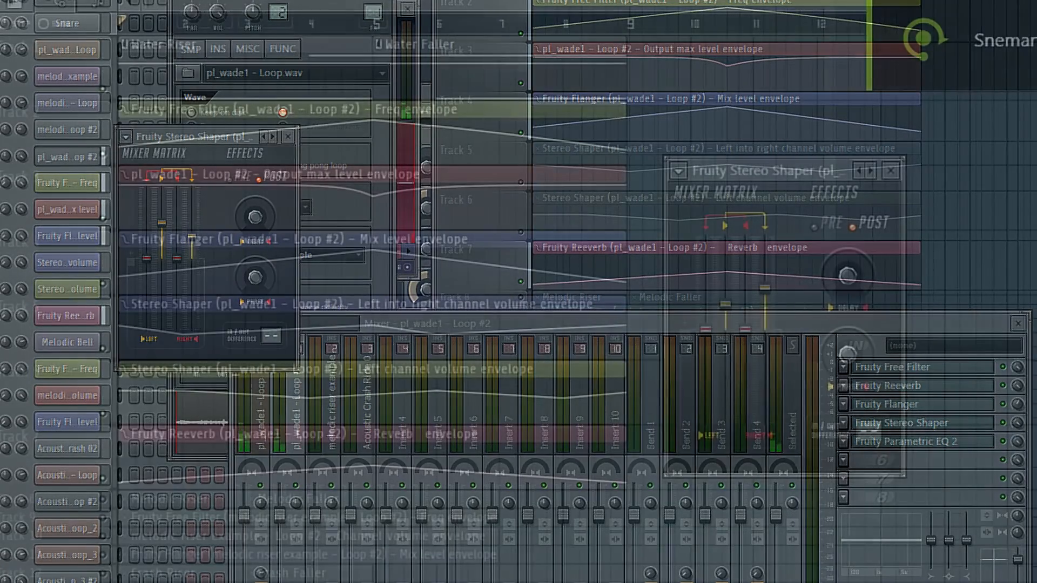